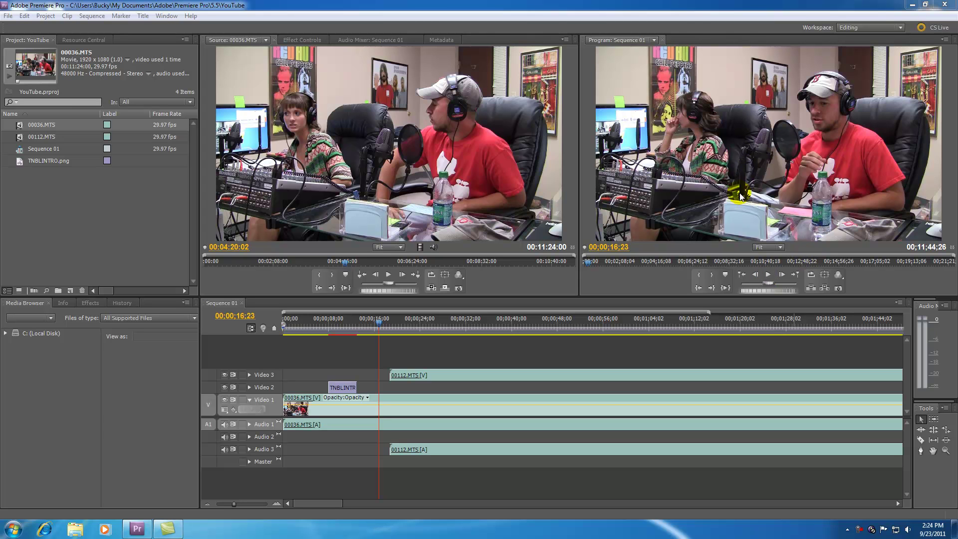
# Step: Play and stop the sequence, then step four frames forward and back to 00:00:19:18
pyautogui.click(768, 277)
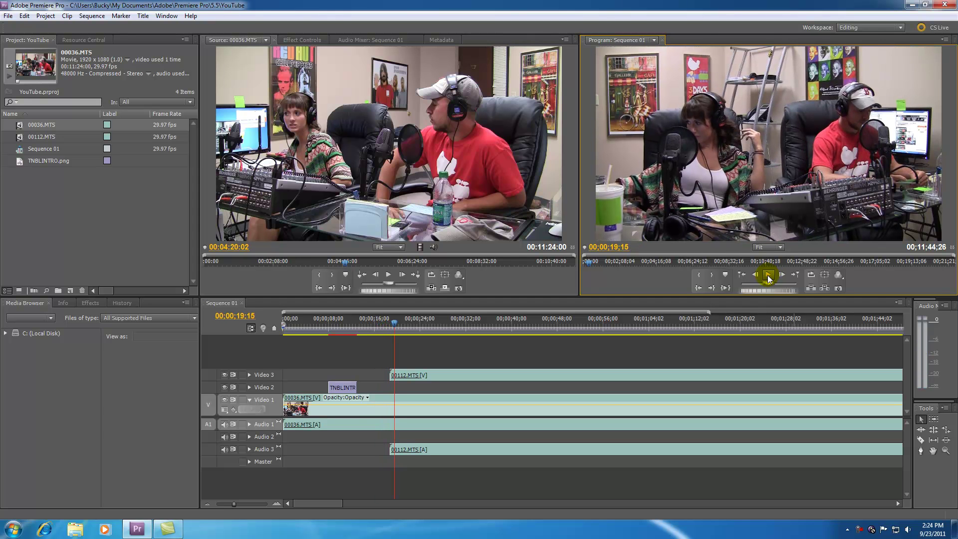
pyautogui.click(768, 277)
pyautogui.click(781, 277)
pyautogui.click(781, 277)
pyautogui.click(781, 277)
pyautogui.click(781, 278)
pyautogui.click(781, 277)
pyautogui.click(781, 277)
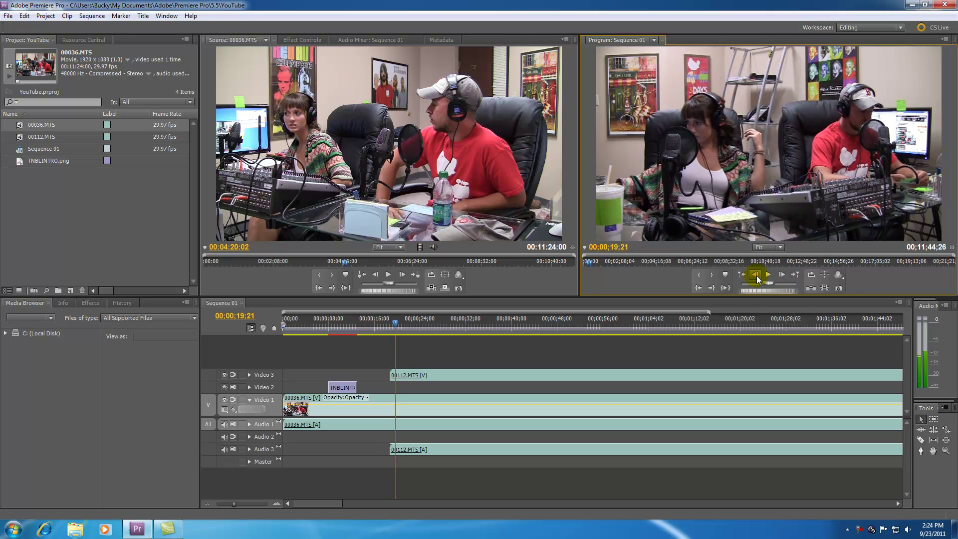
pyautogui.click(755, 276)
pyautogui.click(756, 275)
pyautogui.click(756, 275)
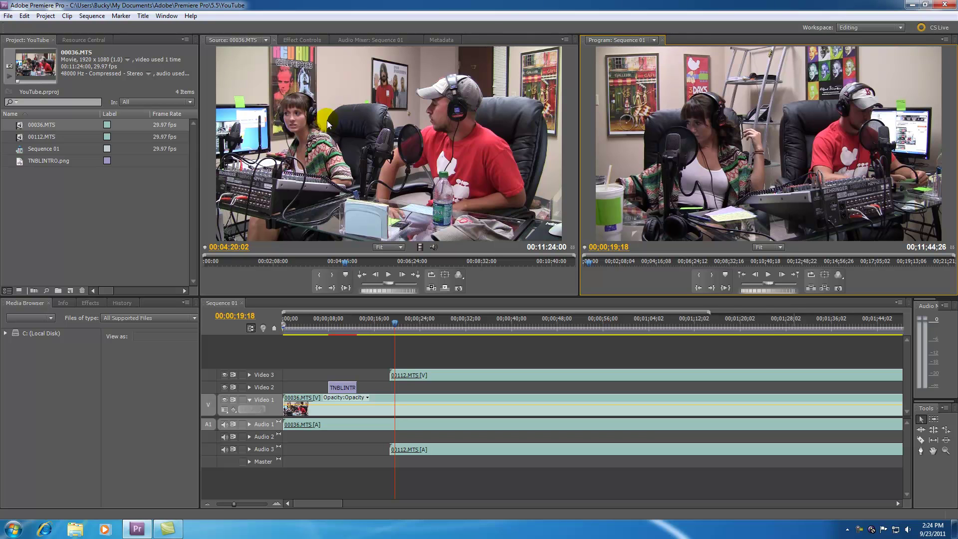
# Step: Switch the Source monitor panel group to the Effect Controls tab
pyautogui.moveTo(310, 131); pyautogui.dragTo(347, 130)
pyautogui.click(302, 39)
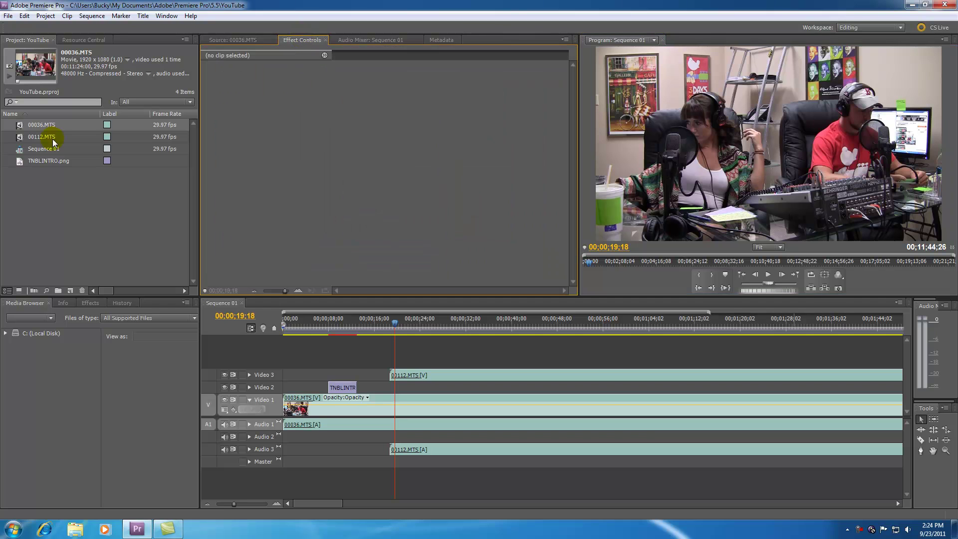
# Step: Load 00112.MTS into the Source monitor and check each project item's details and duration
pyautogui.doubleClick(20, 138)
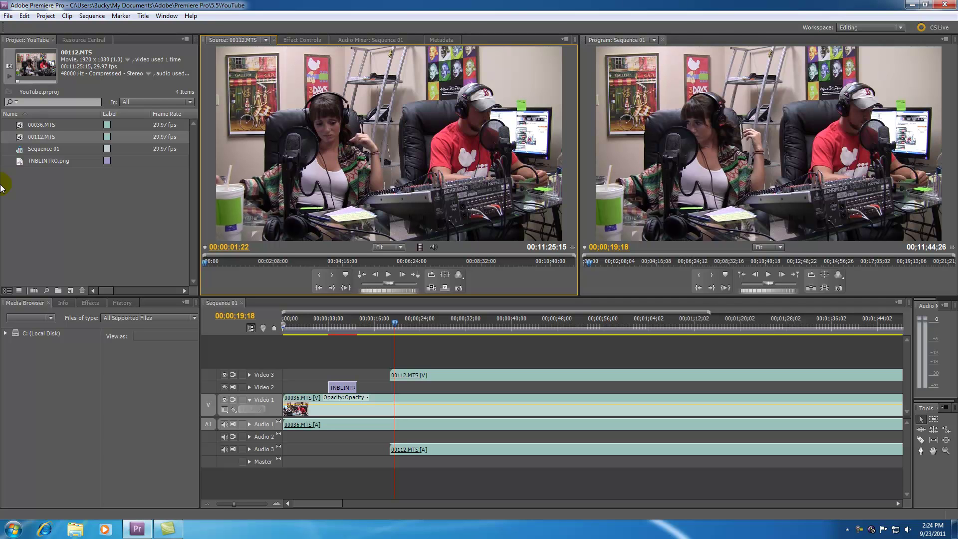
pyautogui.click(20, 124)
pyautogui.click(20, 136)
pyautogui.click(21, 160)
pyautogui.click(21, 125)
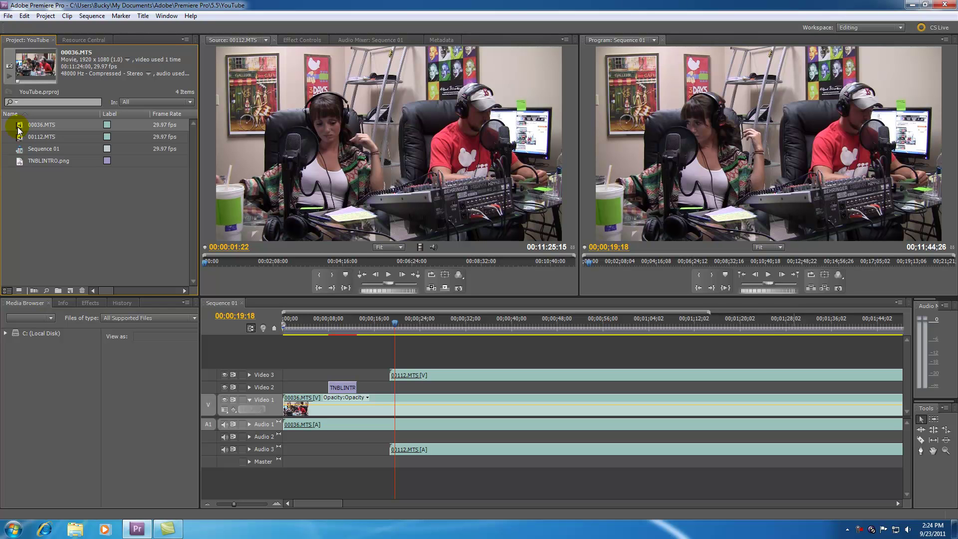
pyautogui.click(21, 137)
pyautogui.click(21, 126)
# Step: Preview 00036.MTS, 00112.MTS and TNBLINTRO.png in turn, ending with 00036.MTS loaded
pyautogui.doubleClick(20, 128)
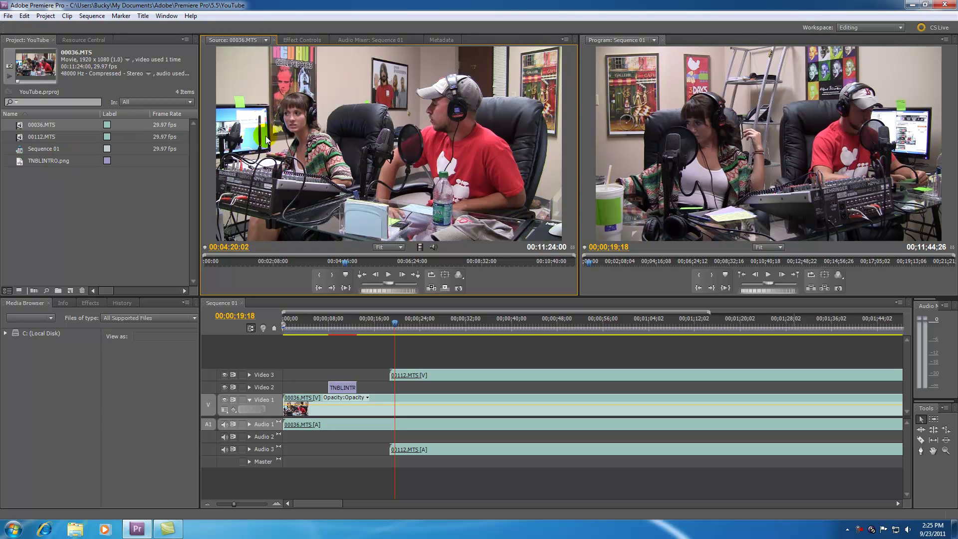
pyautogui.doubleClick(20, 139)
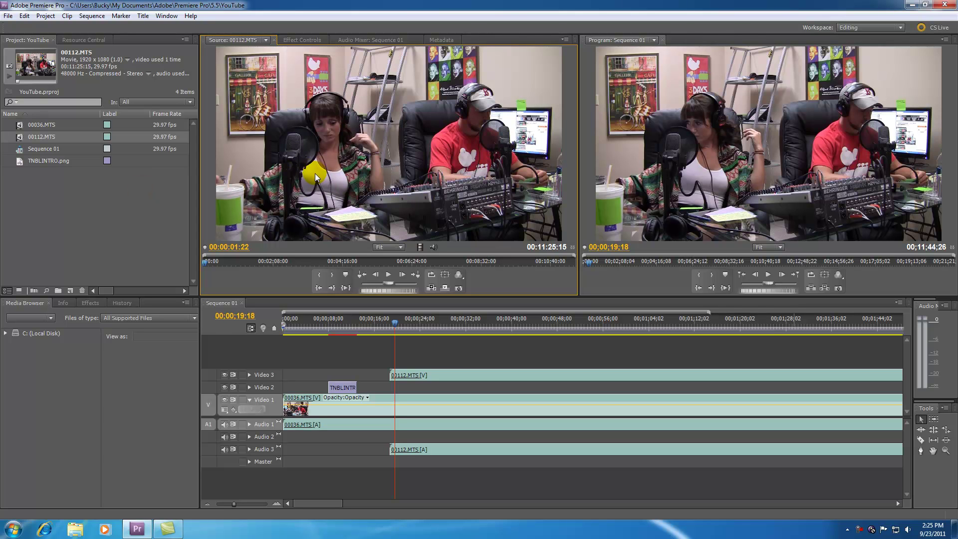
pyautogui.doubleClick(19, 163)
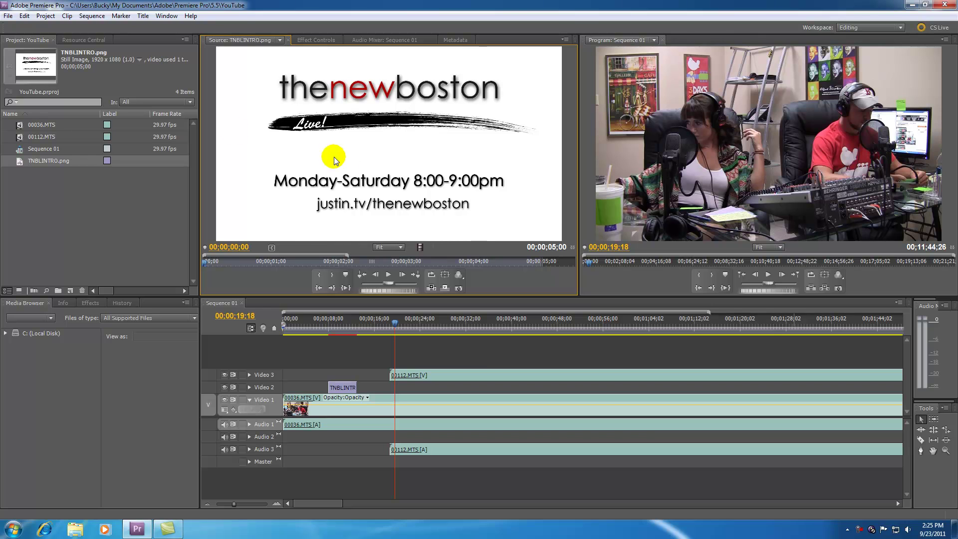
pyautogui.doubleClick(21, 126)
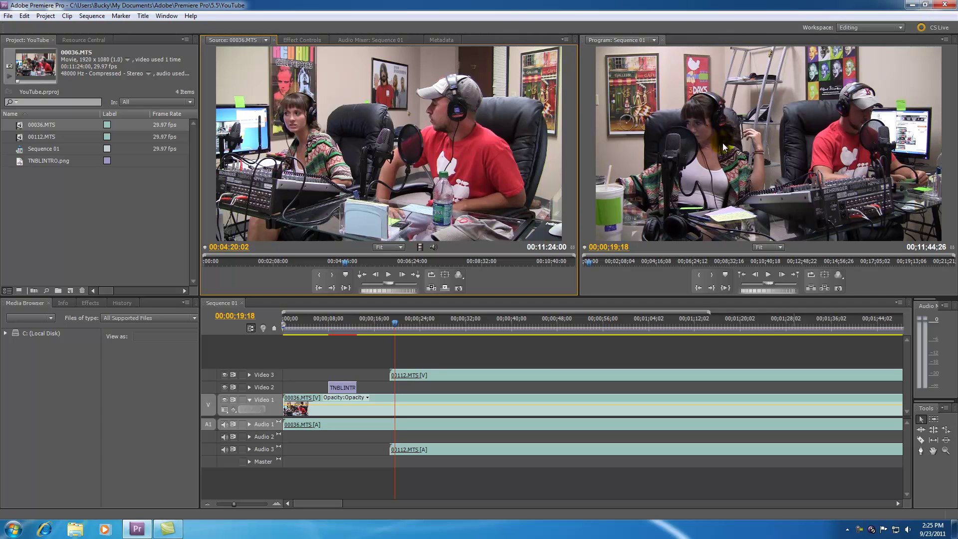
# Step: Move the sequence playhead back to the intro title and briefly play the source clip
pyautogui.moveTo(374, 321); pyautogui.dragTo(346, 322)
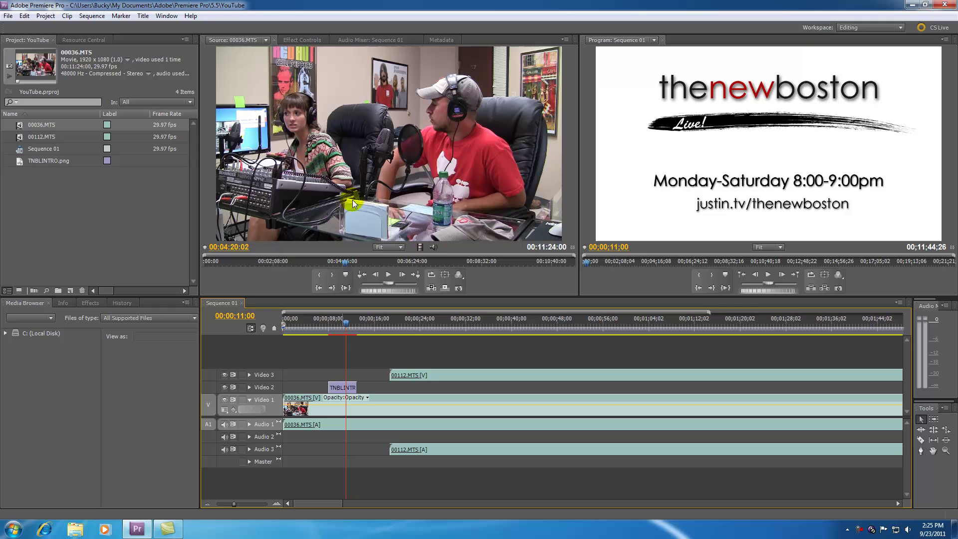
pyautogui.click(389, 278)
pyautogui.press('space')
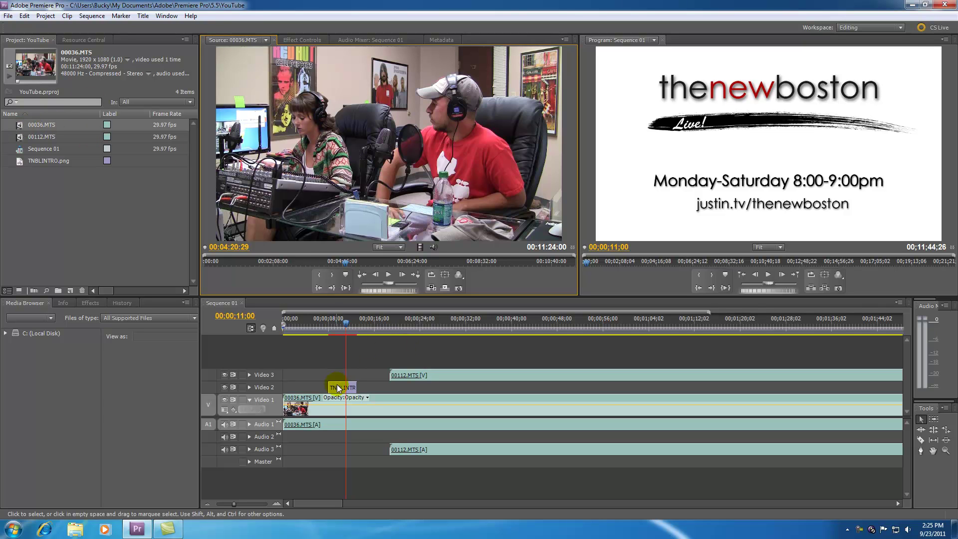
# Step: Play the sequence from just past the title card and stop at 00:00:19:09
pyautogui.click(331, 345)
pyautogui.click(350, 324)
pyautogui.moveTo(351, 325)
pyautogui.mouseDown()
pyautogui.moveTo(412, 328)
pyautogui.moveTo(350, 330)
pyautogui.mouseUp()
pyautogui.press('space')
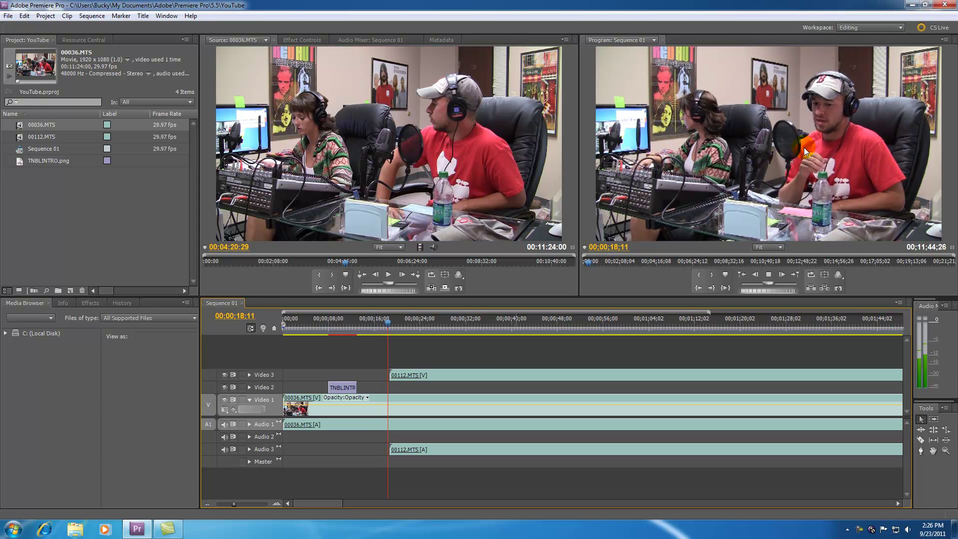
pyautogui.press('space')
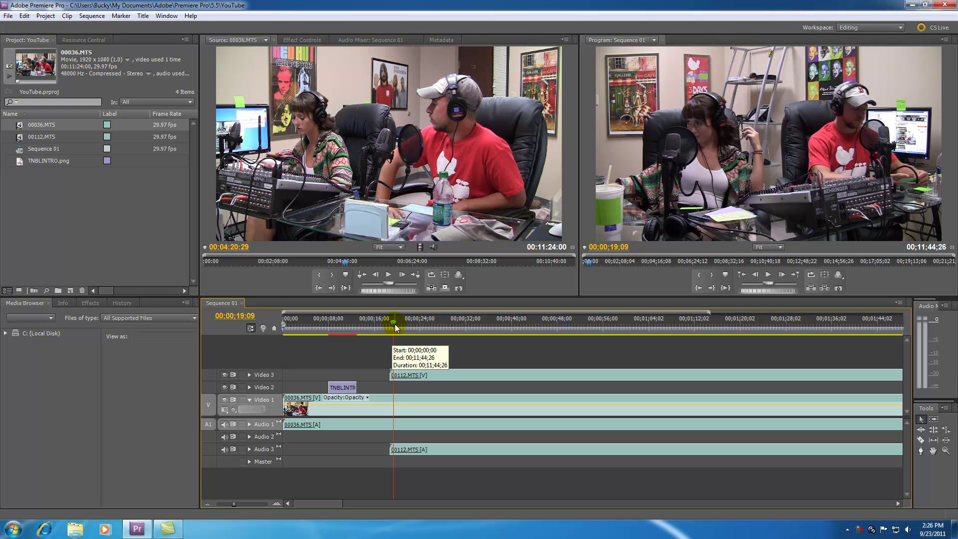
# Step: Open the TNBLINTR title in the Source monitor, nudge it later on Video 2, park at 00;00;06;27
pyautogui.moveTo(394, 327); pyautogui.dragTo(341, 325)
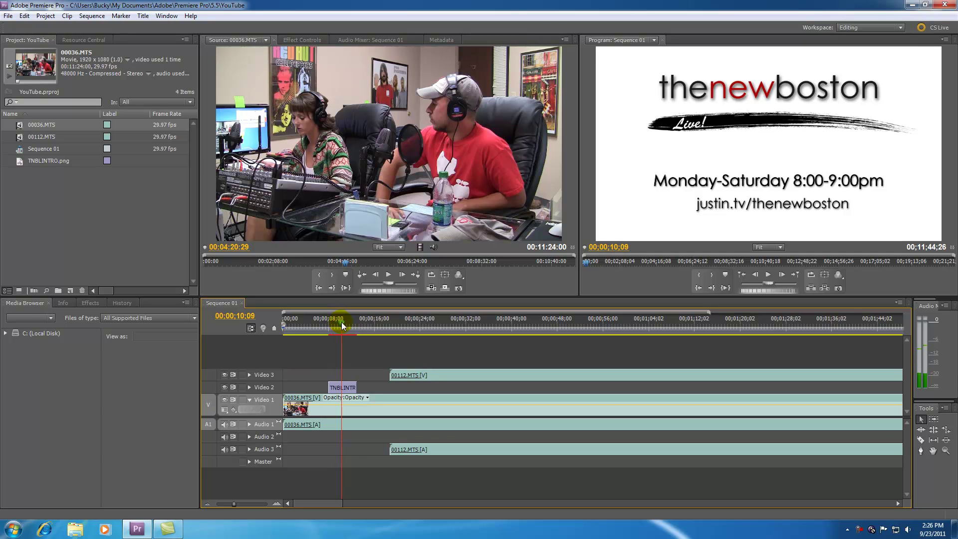
pyautogui.doubleClick(342, 387)
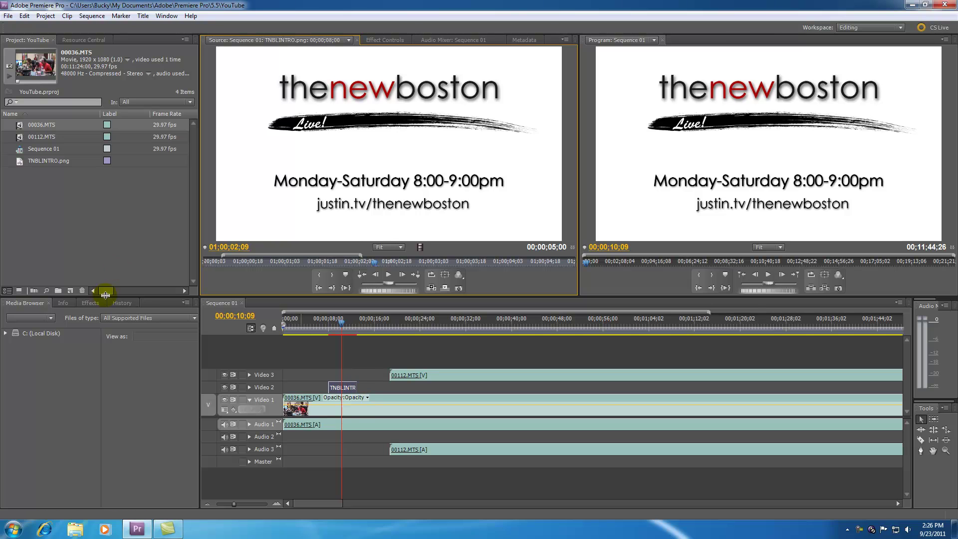
pyautogui.moveTo(342, 387)
pyautogui.mouseDown()
pyautogui.moveTo(363, 389)
pyautogui.moveTo(355, 387)
pyautogui.mouseUp()
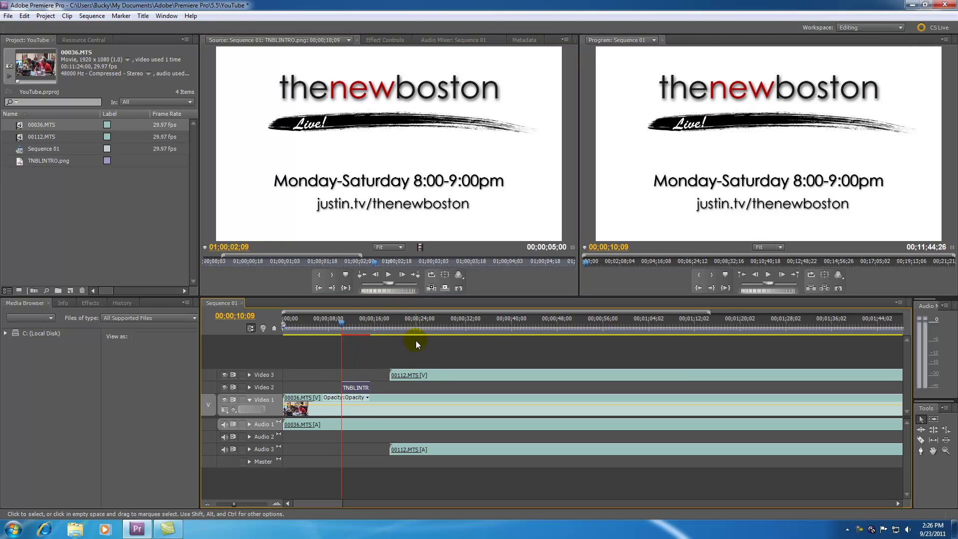
pyautogui.moveTo(341, 322); pyautogui.dragTo(322, 322)
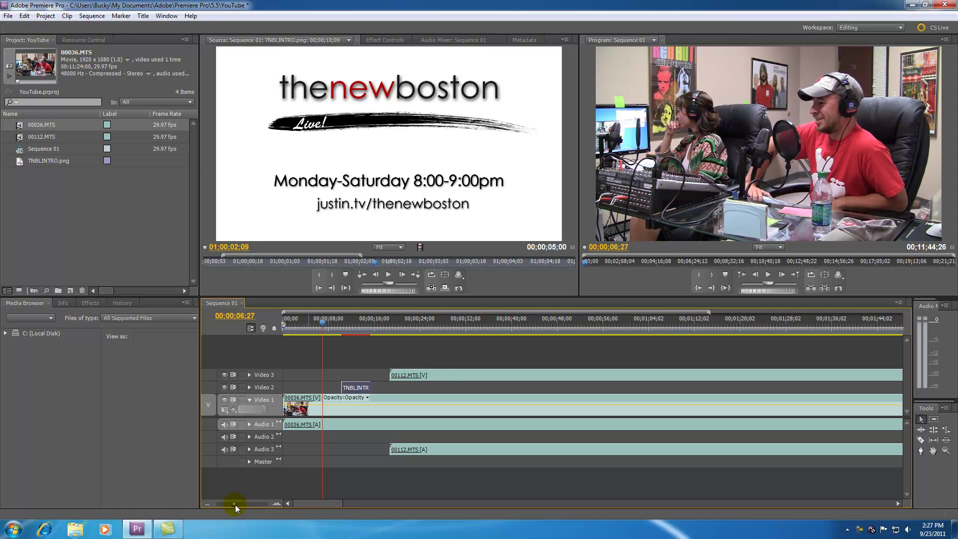
# Step: Zoom the timeline out and scrub across the full length of the sequence
pyautogui.moveTo(235, 505); pyautogui.dragTo(224, 504)
pyautogui.moveTo(659, 322); pyautogui.dragTo(693, 321)
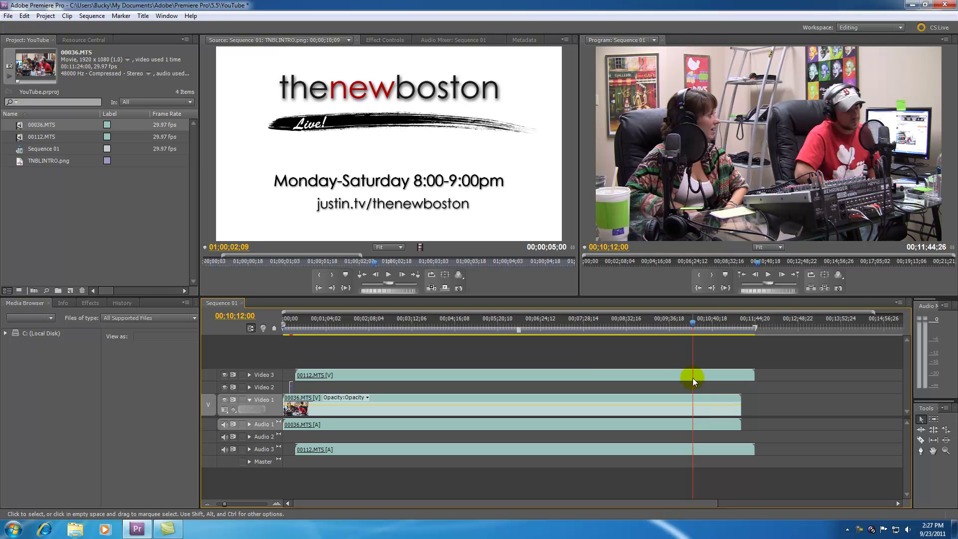
pyautogui.moveTo(681, 322); pyautogui.dragTo(439, 322)
pyautogui.moveTo(226, 503); pyautogui.dragTo(219, 503)
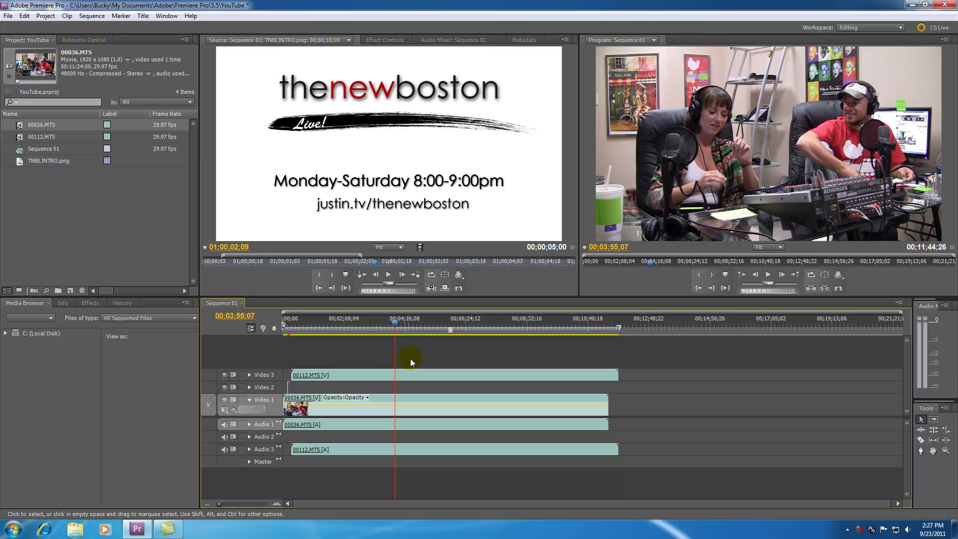
# Step: Park the playhead at 00;00;06;08, zoom back in, and resize the Source and Program monitors
pyautogui.click(290, 329)
pyautogui.moveTo(290, 326); pyautogui.dragTo(285, 327)
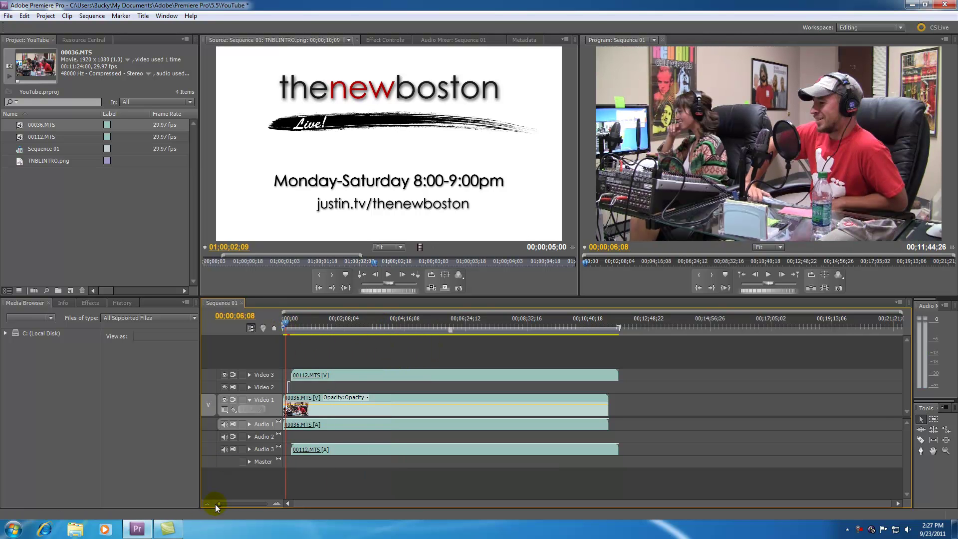
pyautogui.moveTo(218, 503); pyautogui.dragTo(234, 503)
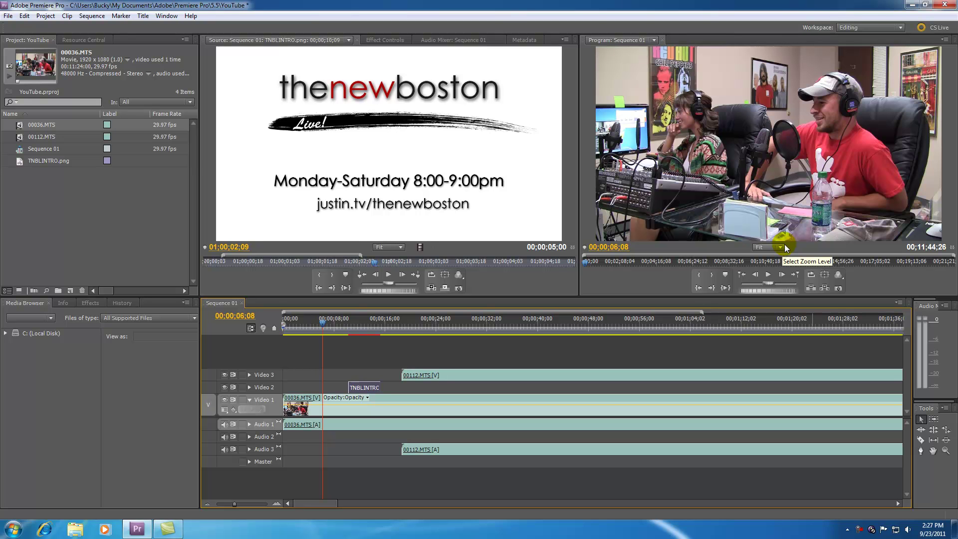
pyautogui.moveTo(578, 131); pyautogui.dragTo(597, 155)
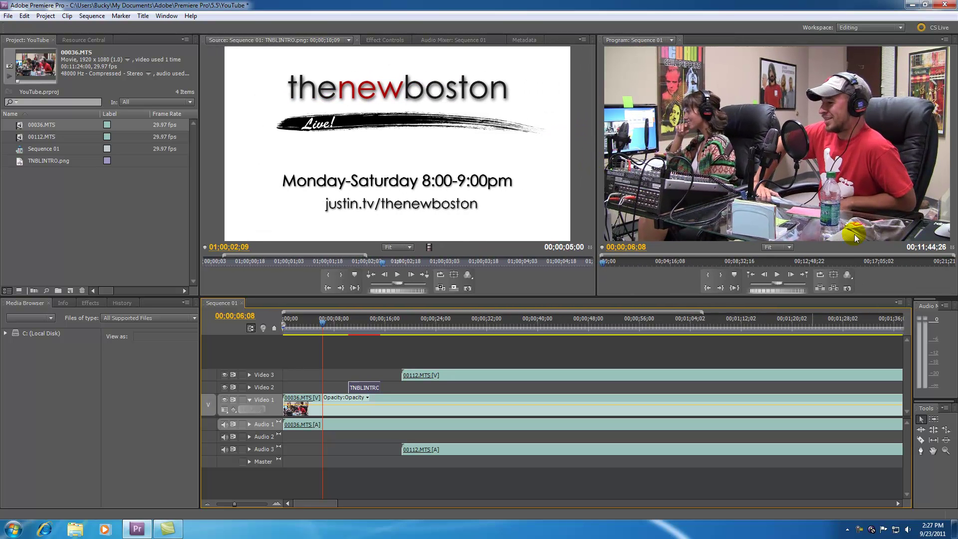
pyautogui.click(789, 246)
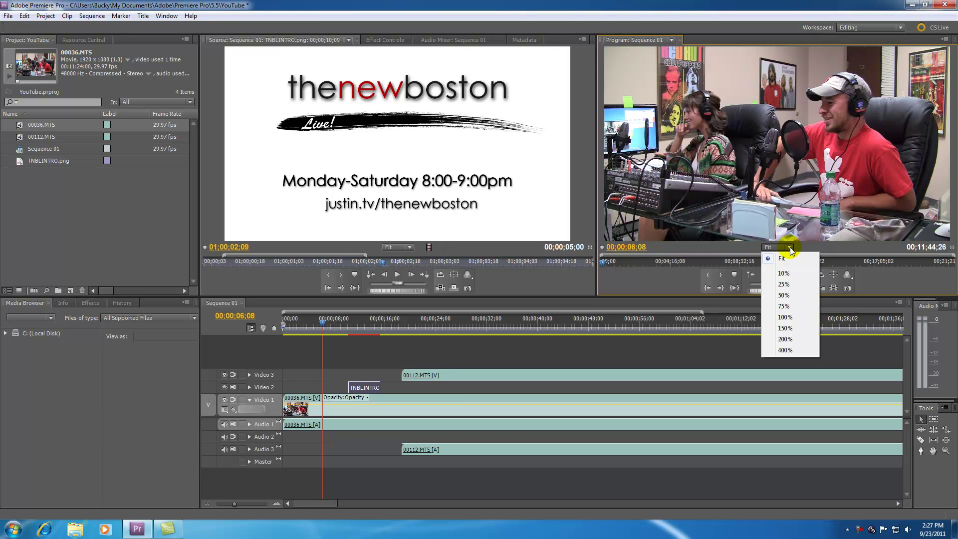
pyautogui.click(793, 272)
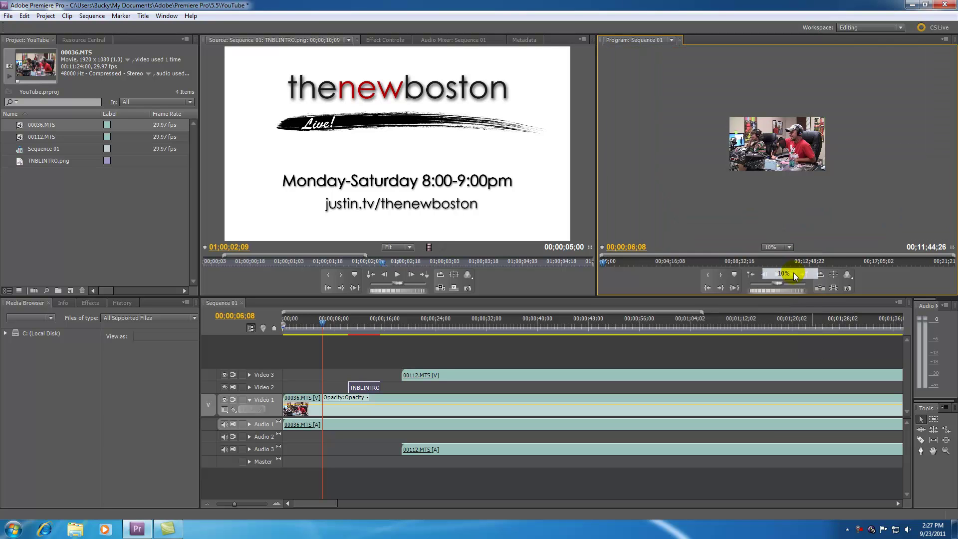
pyautogui.click(790, 246)
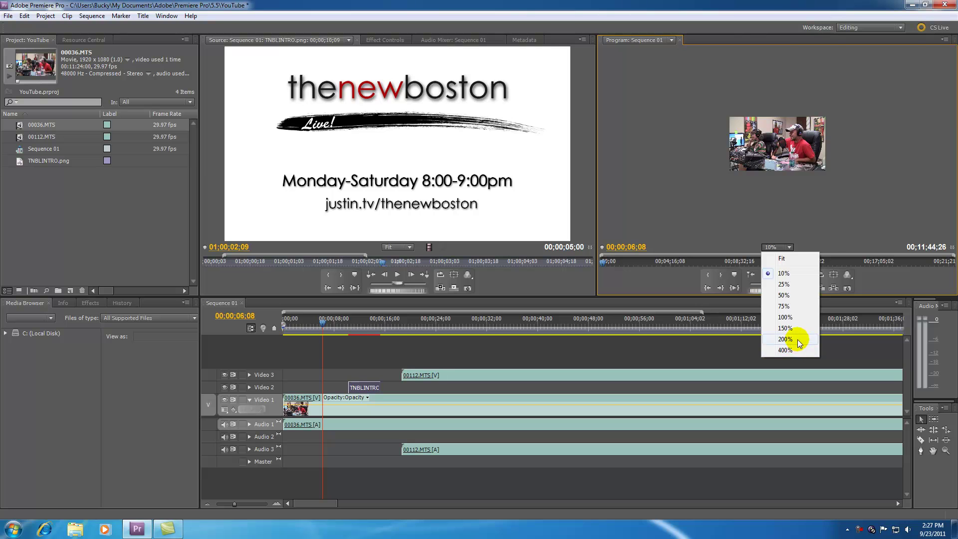
pyautogui.click(787, 338)
pyautogui.click(789, 248)
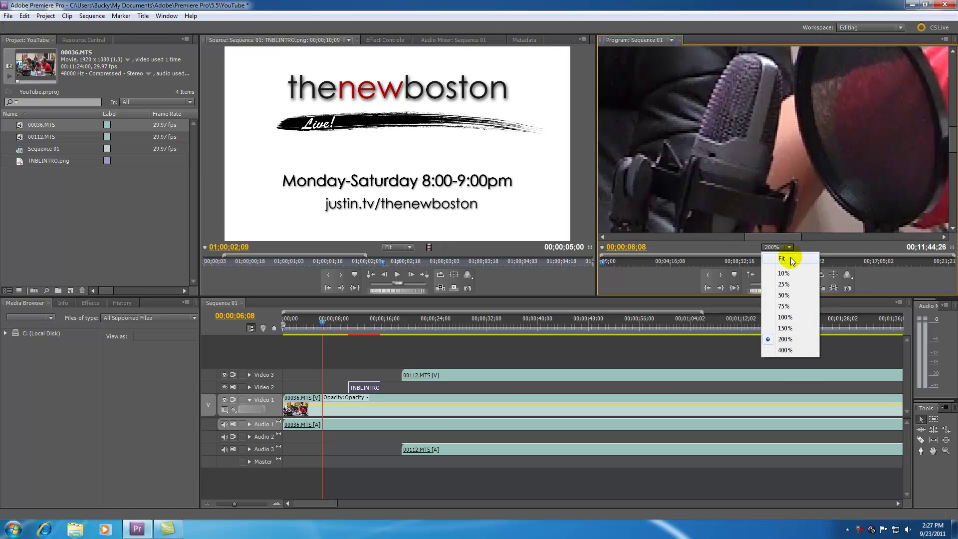
pyautogui.click(791, 259)
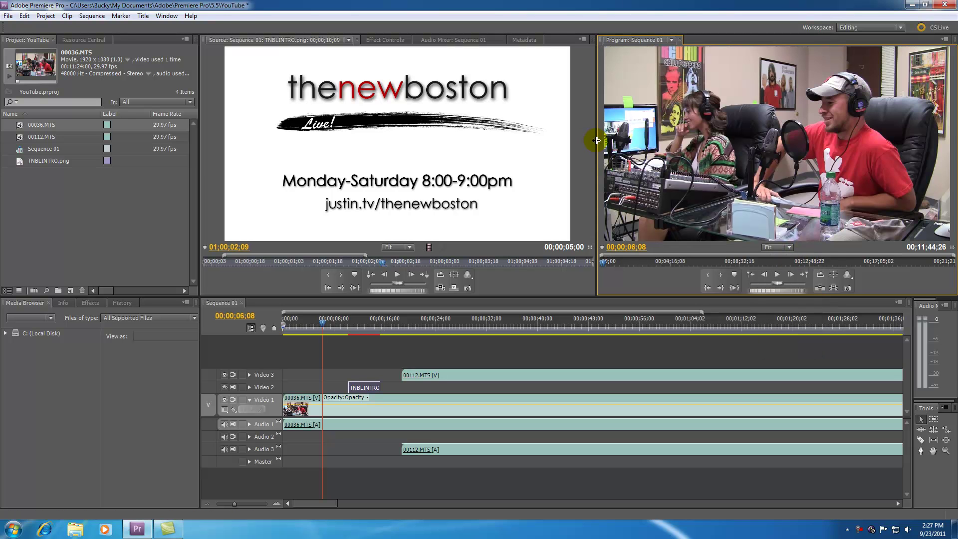
# Step: Widen the Program monitor, load 00112.MTS as a source clip, and preview the sequence at 00;00;20;18
pyautogui.moveTo(595, 140); pyautogui.dragTo(603, 166)
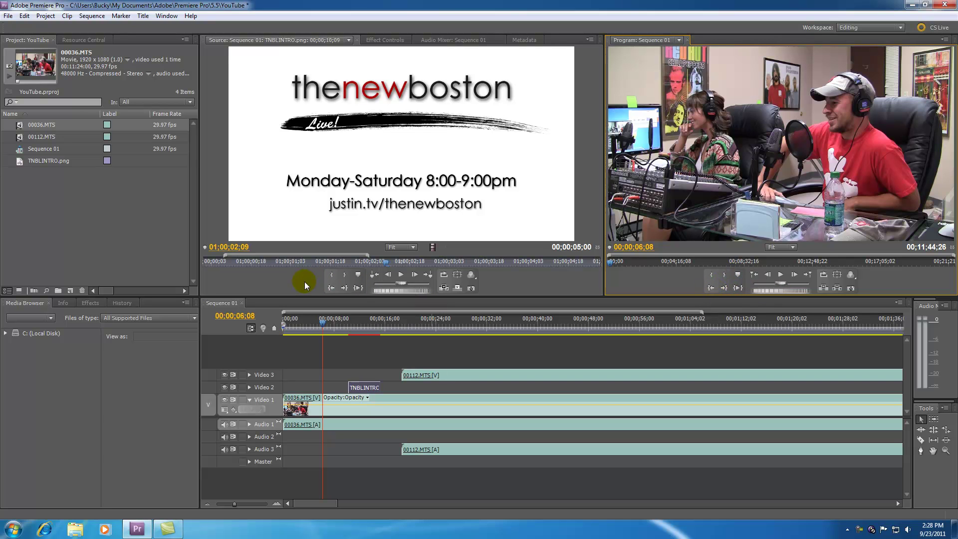
pyautogui.doubleClick(39, 136)
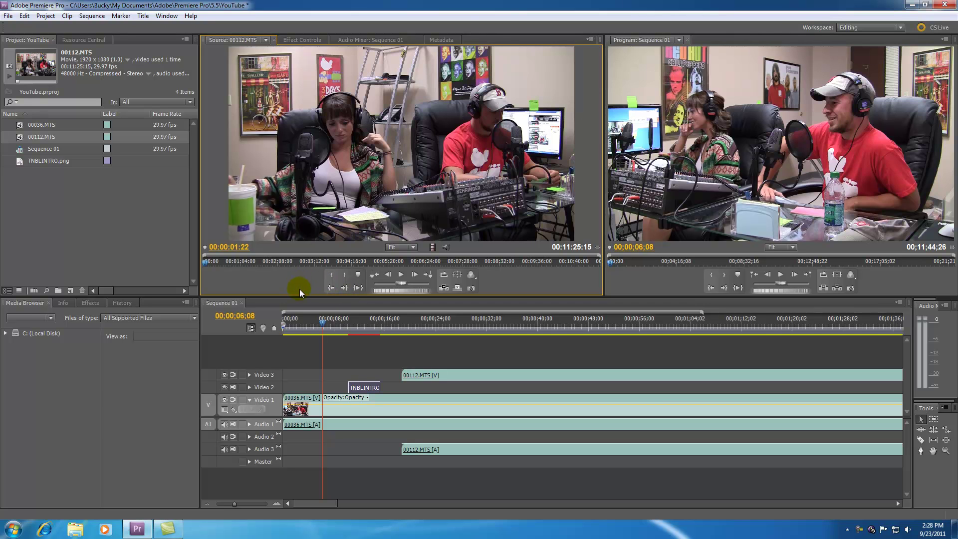
pyautogui.moveTo(323, 315); pyautogui.dragTo(437, 326)
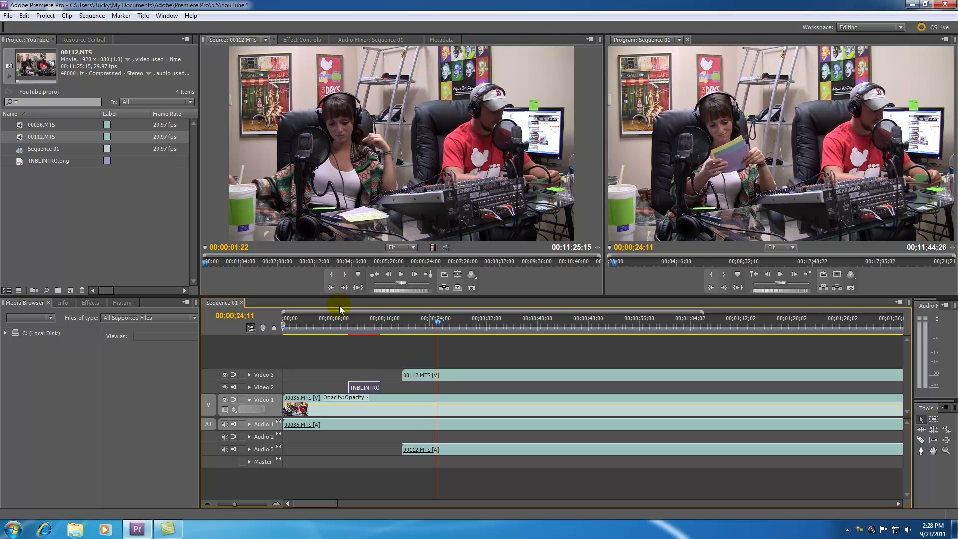
# Step: Delete every clip from the timeline and return the playhead to 00;00;00;00
pyautogui.moveTo(320, 345); pyautogui.dragTo(499, 465)
pyautogui.press('Delete')
pyautogui.moveTo(234, 504); pyautogui.dragTo(208, 507)
pyautogui.moveTo(306, 322); pyautogui.dragTo(226, 331)
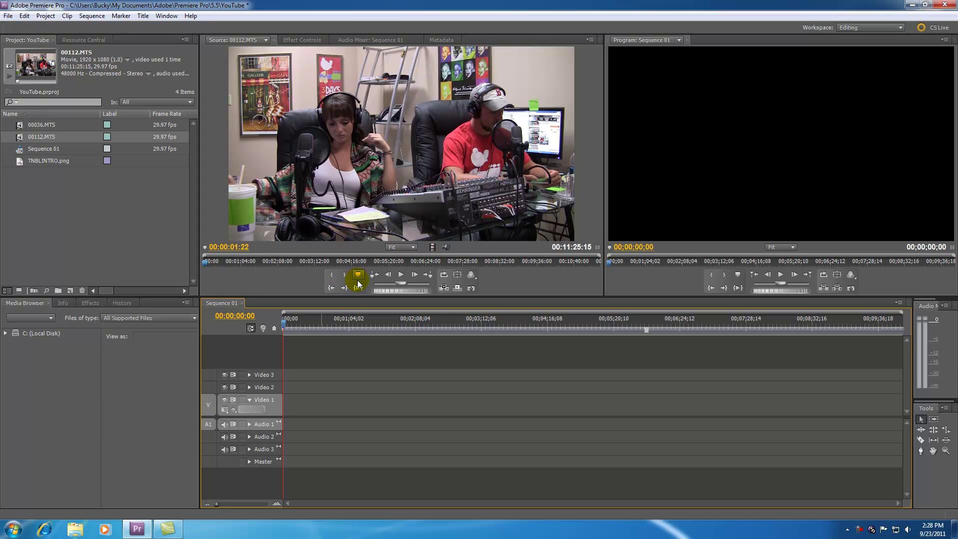
# Step: Place 00036.MTS on Video 2/Audio 2 and 00112.MTS on Video 1/Audio 1 at the start
pyautogui.click(21, 125)
pyautogui.moveTo(21, 135); pyautogui.dragTo(275, 388)
pyautogui.doubleClick(36, 136)
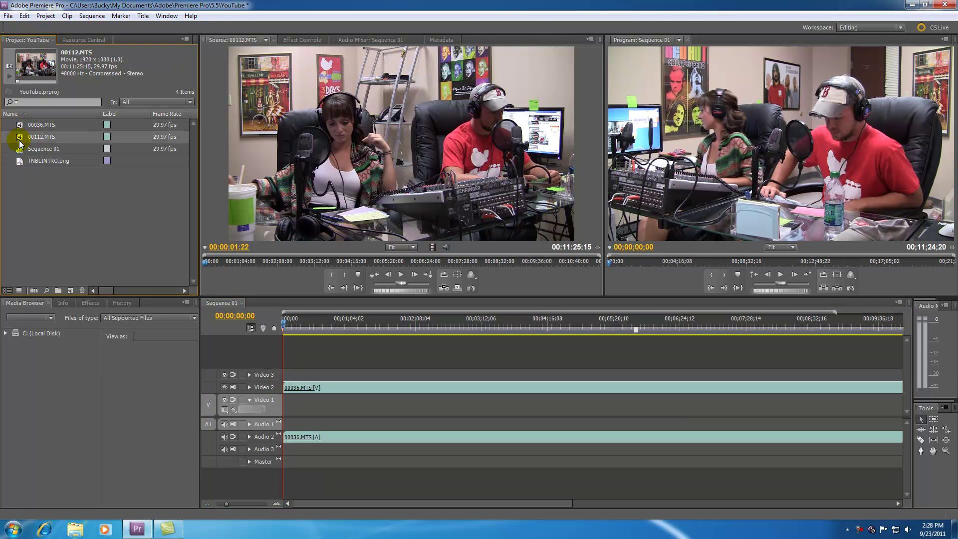
pyautogui.moveTo(26, 137); pyautogui.dragTo(284, 395)
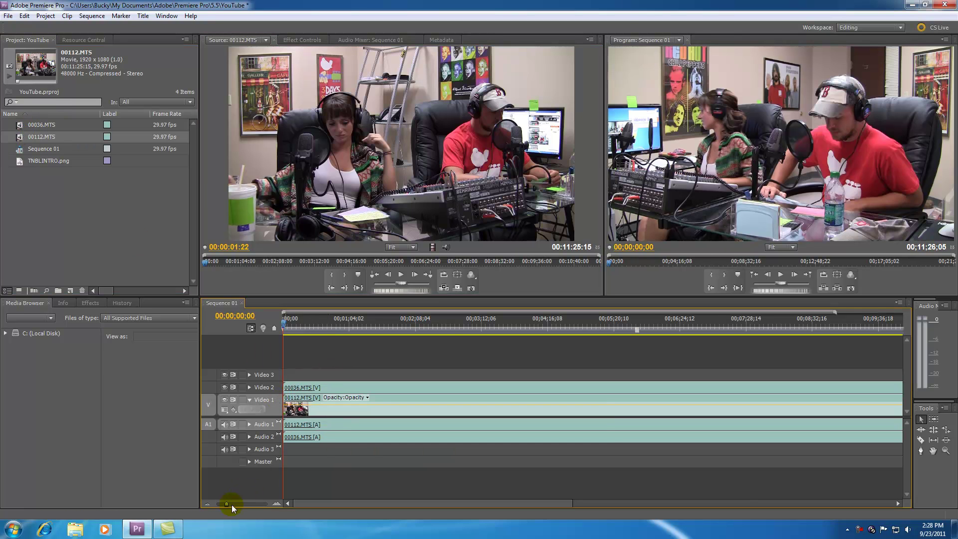
pyautogui.moveTo(229, 505); pyautogui.dragTo(216, 504)
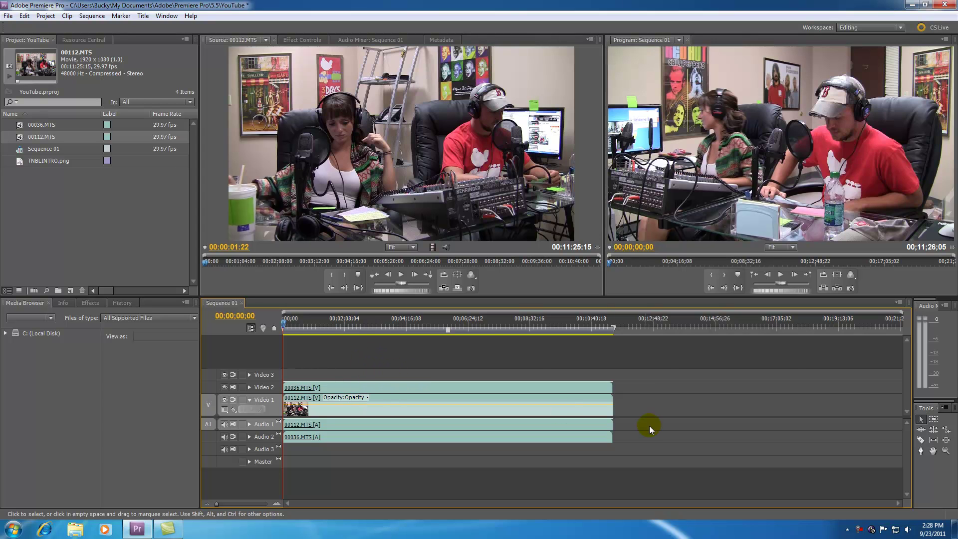
# Step: Delete the 00112.MTS video and audio clips from the sequence and open it in the Source monitor
pyautogui.moveTo(630, 423); pyautogui.dragTo(577, 399)
pyautogui.press('Delete')
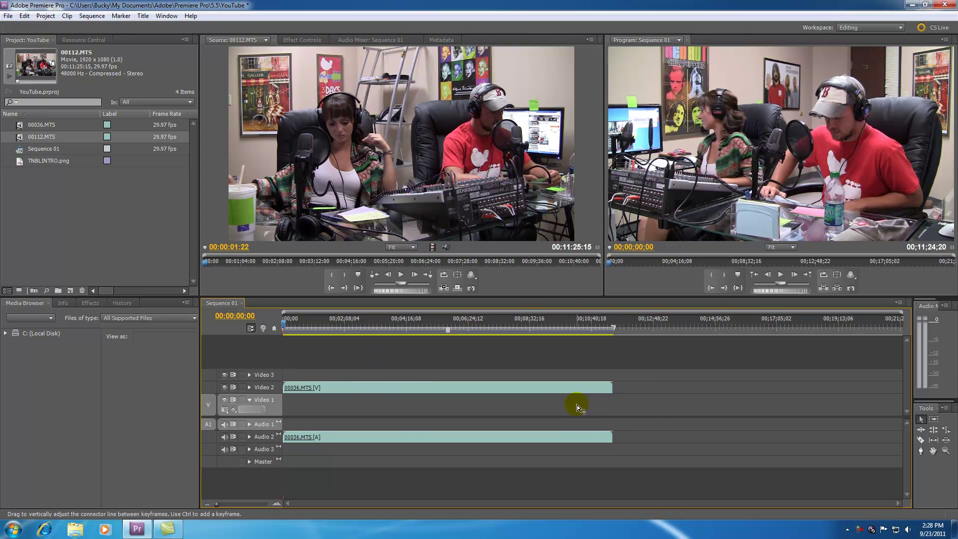
pyautogui.doubleClick(41, 136)
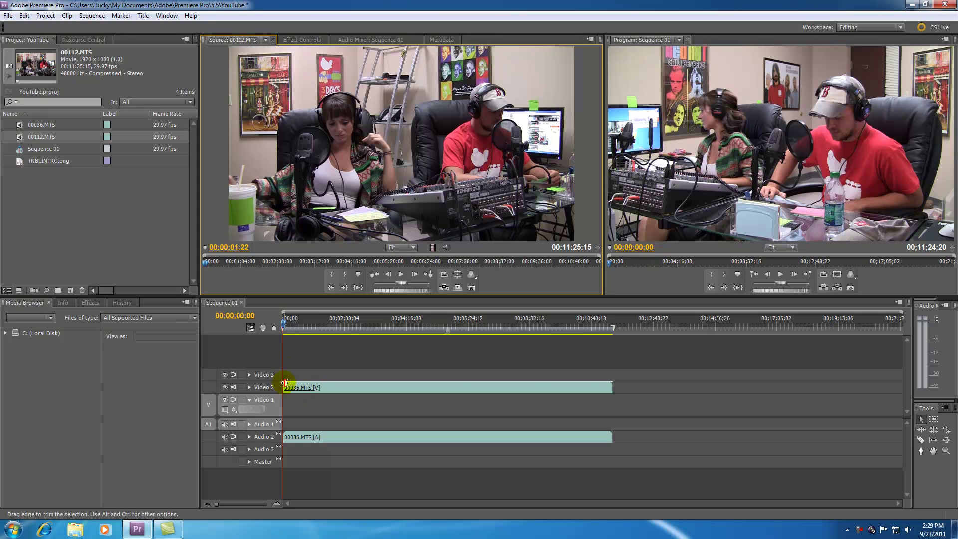
# Step: Mark 00112.MTS's in point at 00:02:09:10 and out point at 00:08:34:23
pyautogui.moveTo(278, 267)
pyautogui.mouseDown()
pyautogui.moveTo(298, 264)
pyautogui.moveTo(279, 262)
pyautogui.mouseUp()
pyautogui.click(331, 275)
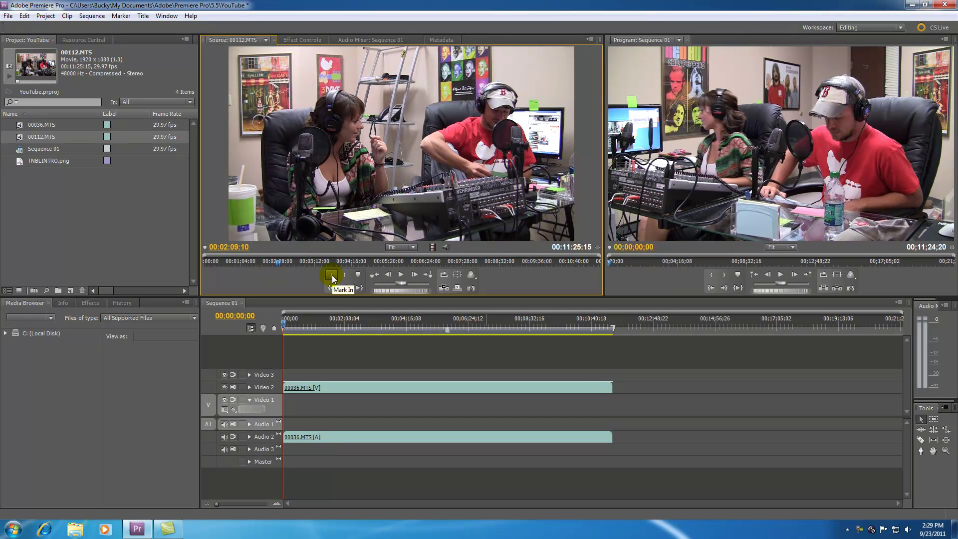
pyautogui.click(332, 276)
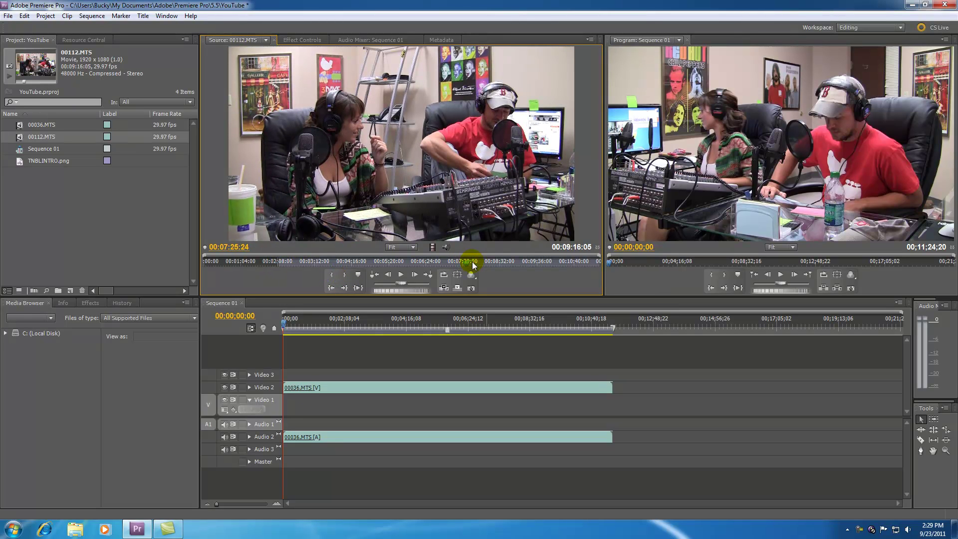
pyautogui.moveTo(487, 264); pyautogui.dragTo(501, 263)
pyautogui.click(343, 274)
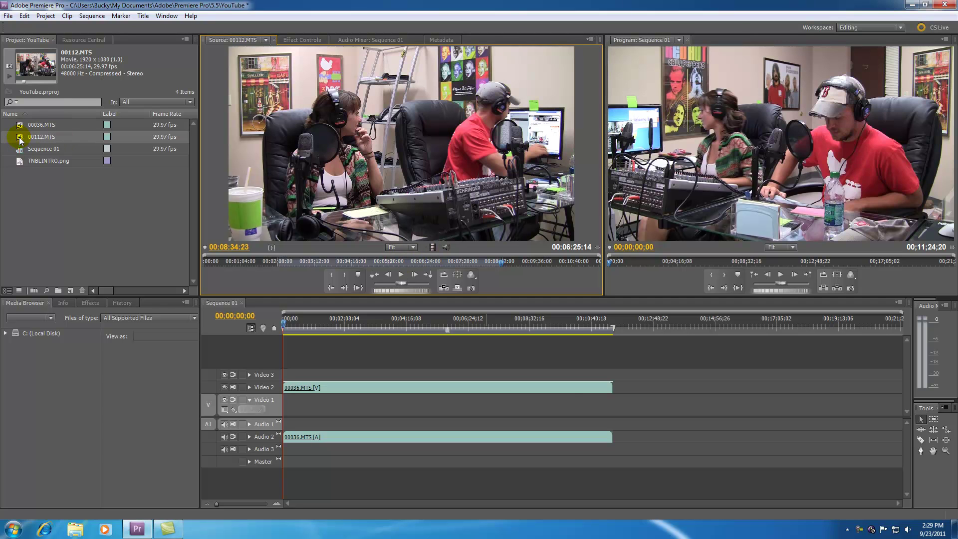
# Step: Put trimmed 00112.MTS at the start of Video 1/Audio 1 and shorten 00036.MTS's end
pyautogui.moveTo(20, 140); pyautogui.dragTo(272, 408)
pyautogui.click(511, 352)
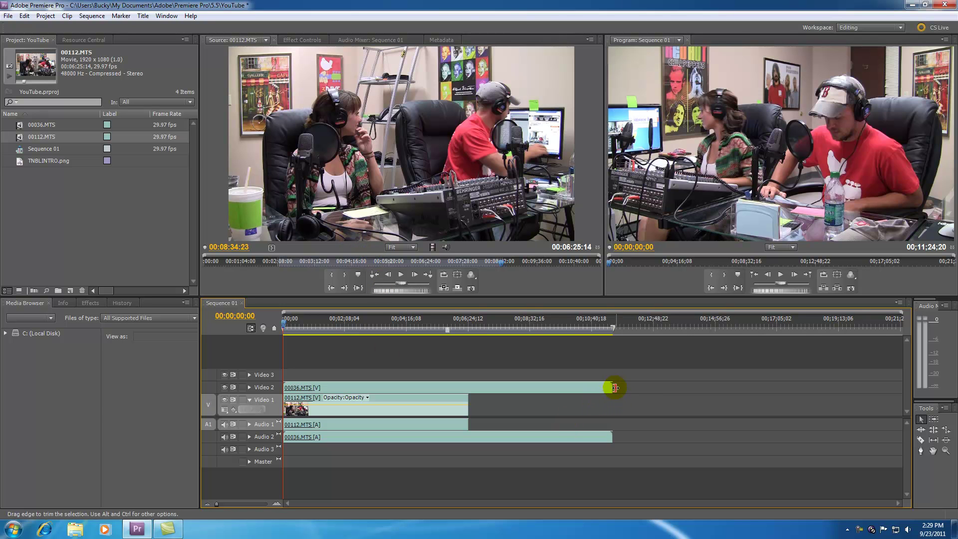
pyautogui.moveTo(597, 387); pyautogui.dragTo(485, 387)
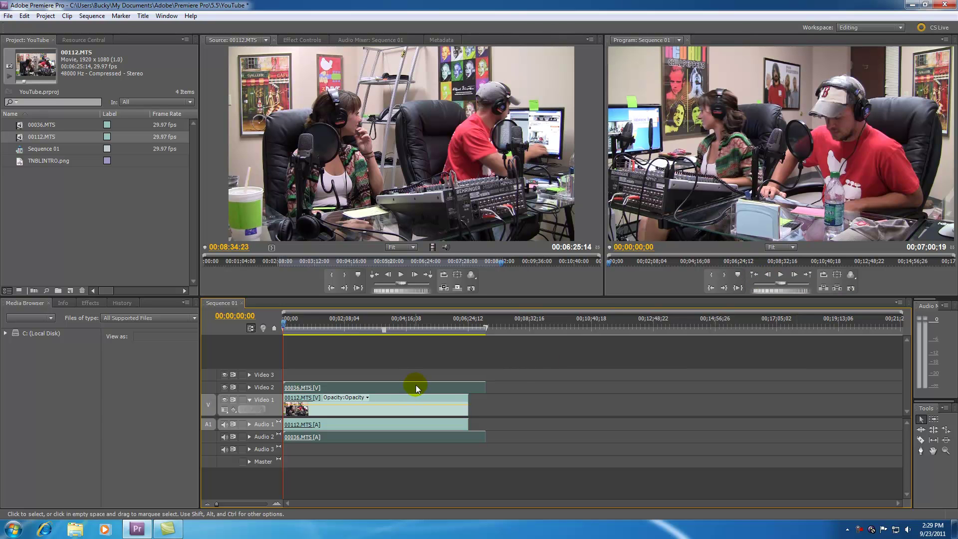
# Step: Drag 00036.MTS later so it starts at 00;02;08;12, overlapping 00112.MTS
pyautogui.moveTo(415, 387); pyautogui.dragTo(476, 387)
pyautogui.moveTo(397, 327); pyautogui.dragTo(390, 327)
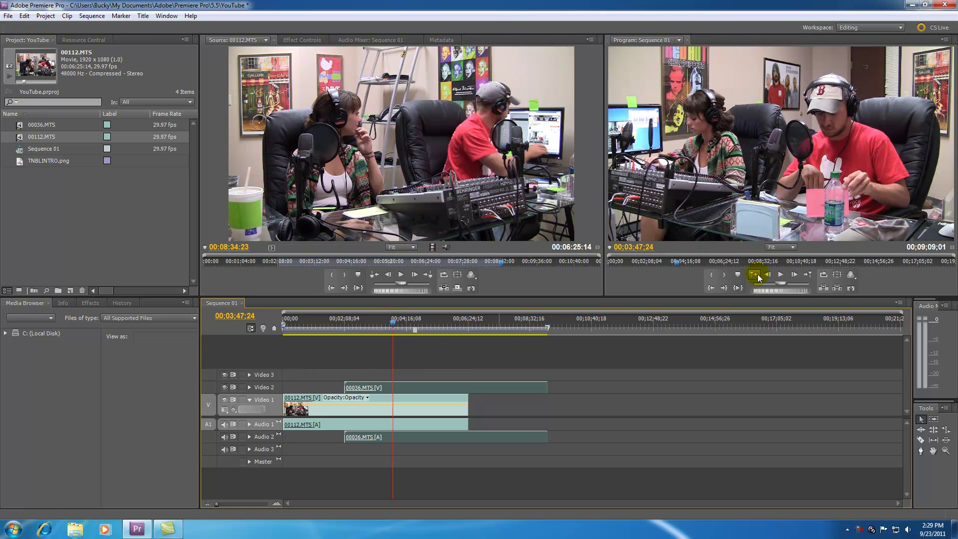
pyautogui.click(756, 276)
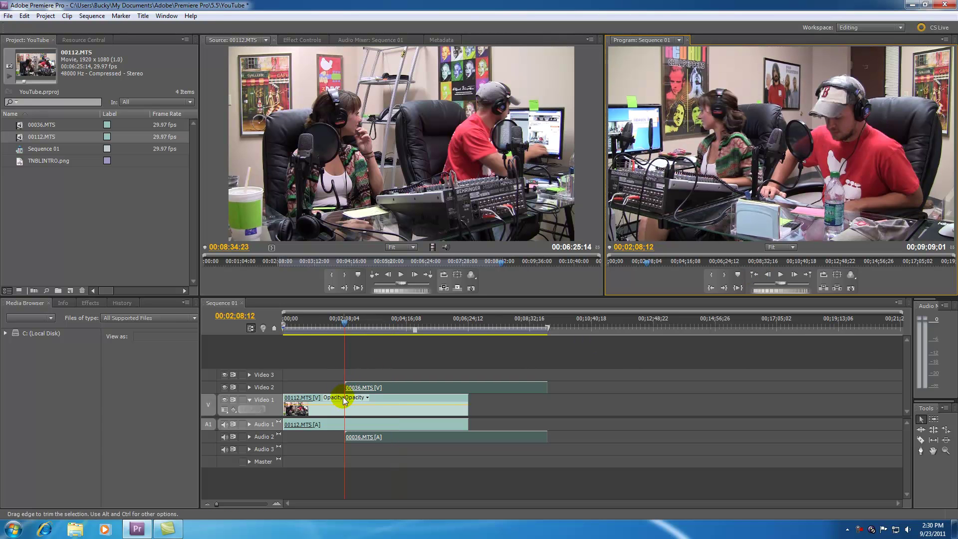
# Step: Zoom in and review the overlap around 00:02:09, returning to the edit at 00:02:08:12
pyautogui.click(357, 325)
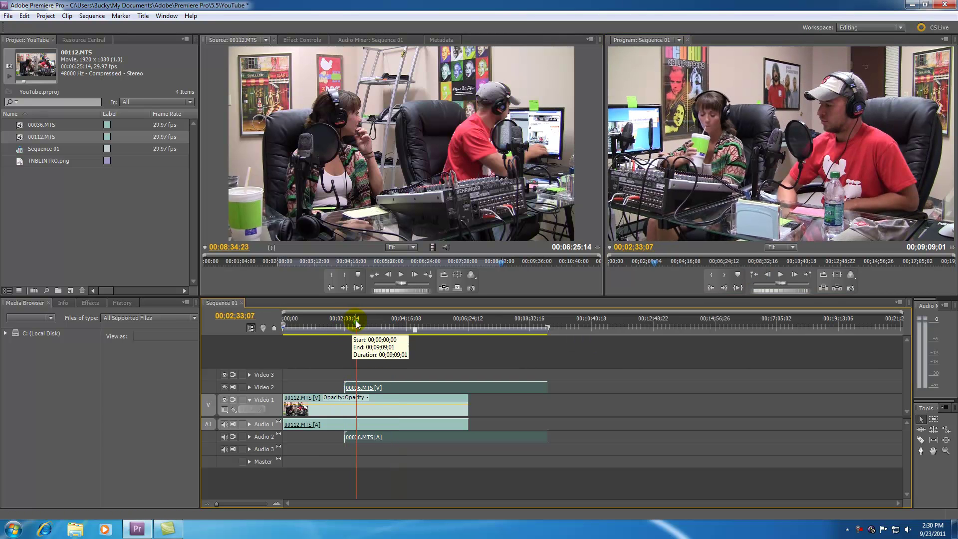
pyautogui.click(347, 323)
pyautogui.moveTo(225, 500); pyautogui.dragTo(232, 504)
pyautogui.moveTo(585, 327); pyautogui.dragTo(611, 325)
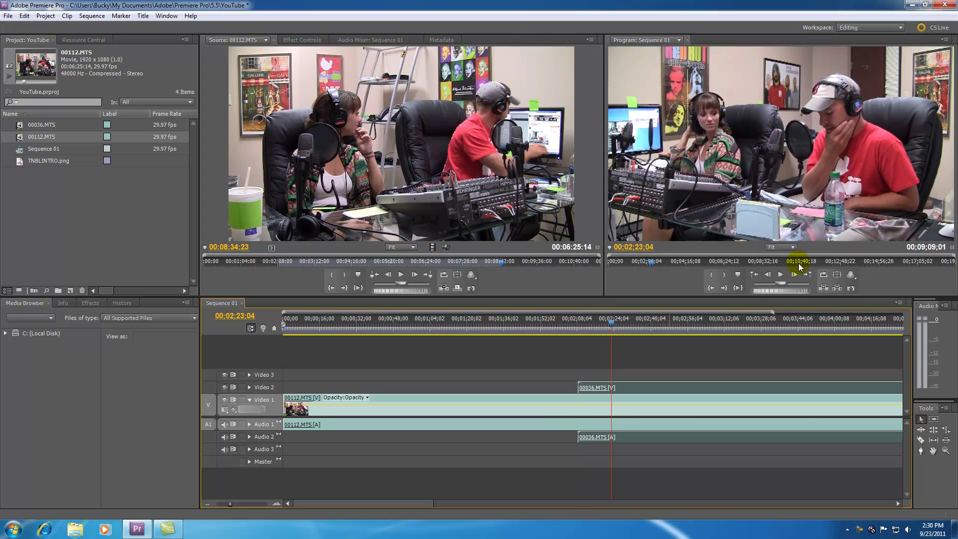
pyautogui.click(754, 275)
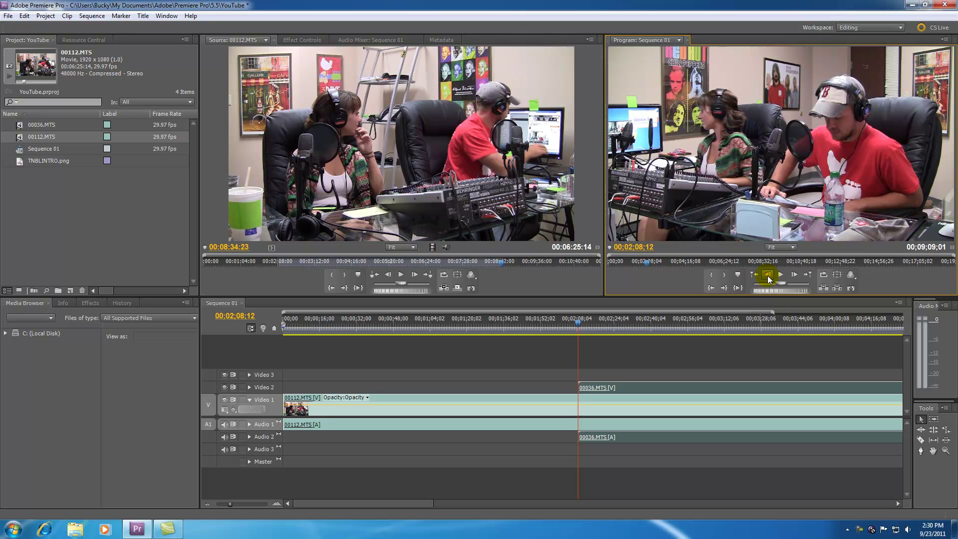
# Step: Step the sequence back four frames, then play and stop it
pyautogui.click(769, 275)
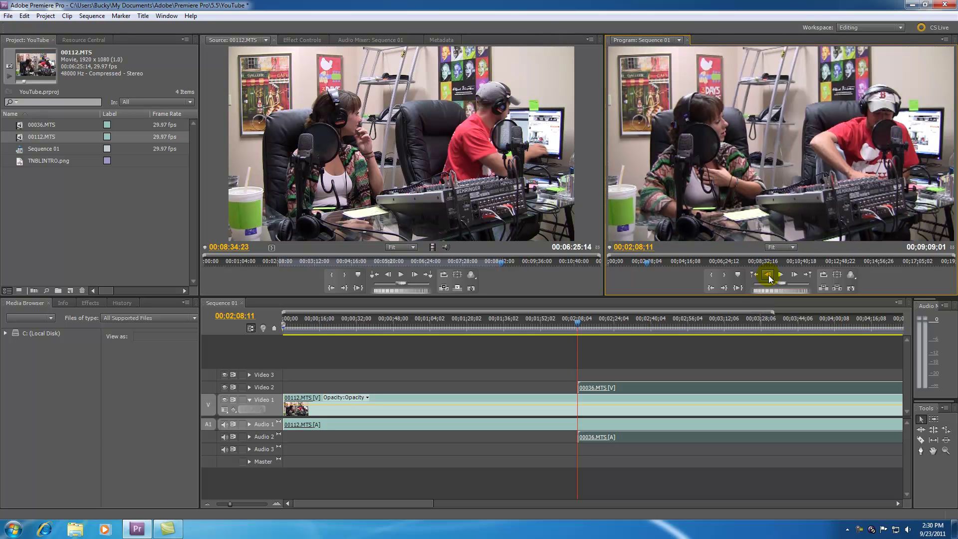
pyautogui.click(769, 275)
pyautogui.click(768, 276)
pyautogui.click(768, 276)
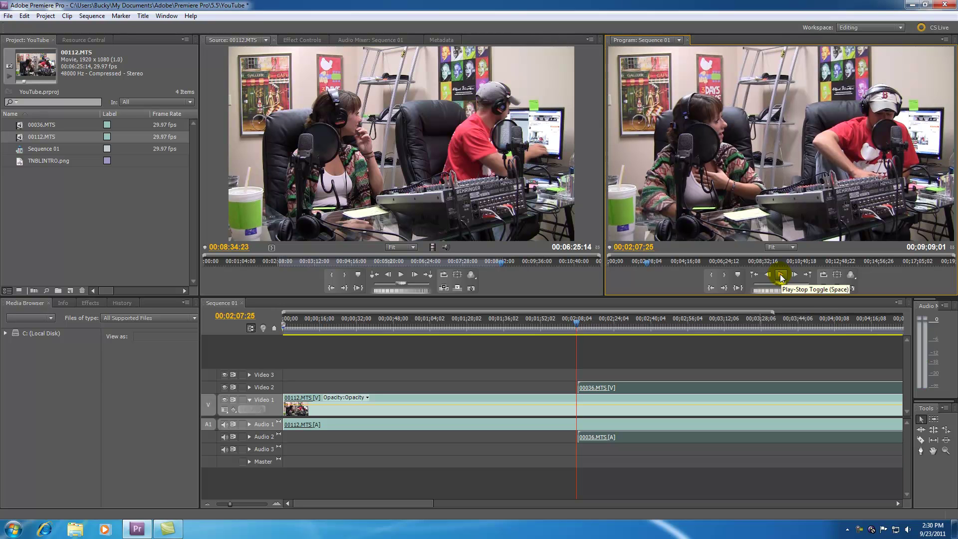
pyautogui.click(781, 276)
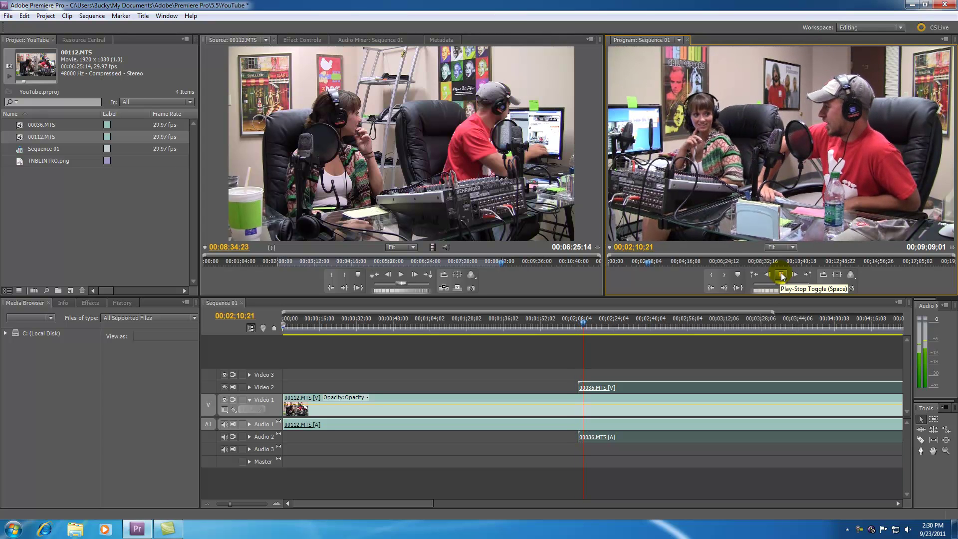
pyautogui.click(781, 276)
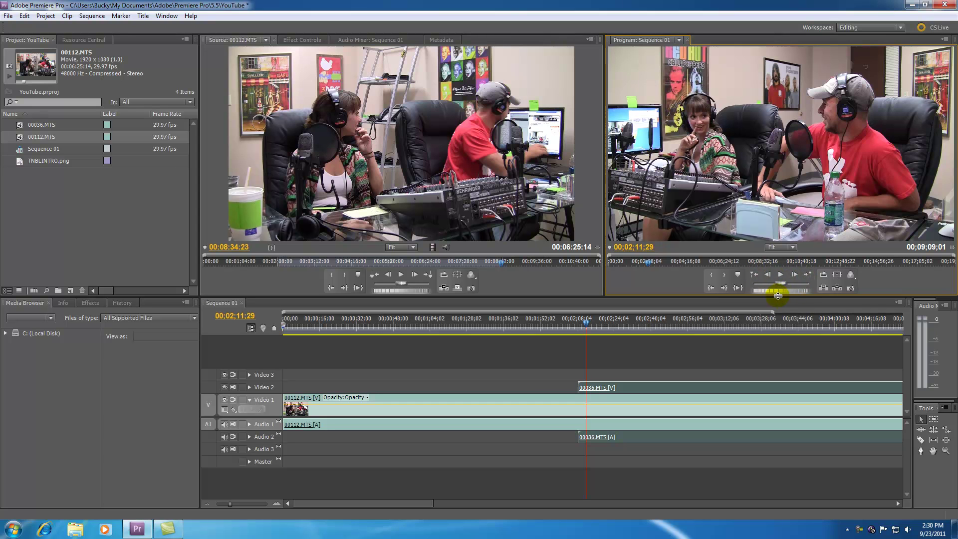
# Step: Shuttle, jog and scrub through the sequence until it rests at 00:02:20:14
pyautogui.moveTo(780, 283)
pyautogui.mouseDown()
pyautogui.moveTo(827, 282)
pyautogui.moveTo(777, 291)
pyautogui.mouseUp()
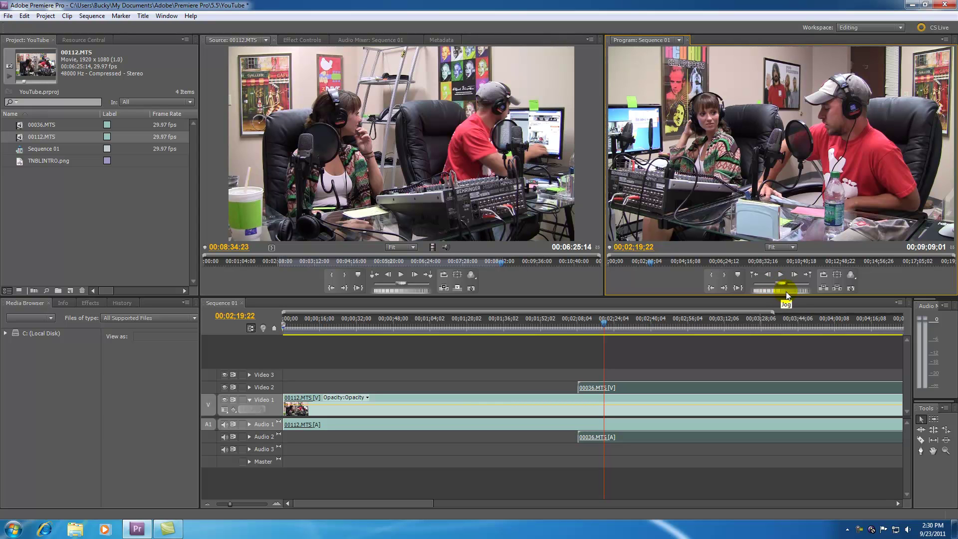
pyautogui.moveTo(797, 292)
pyautogui.mouseDown()
pyautogui.moveTo(726, 288)
pyautogui.moveTo(784, 293)
pyautogui.mouseUp()
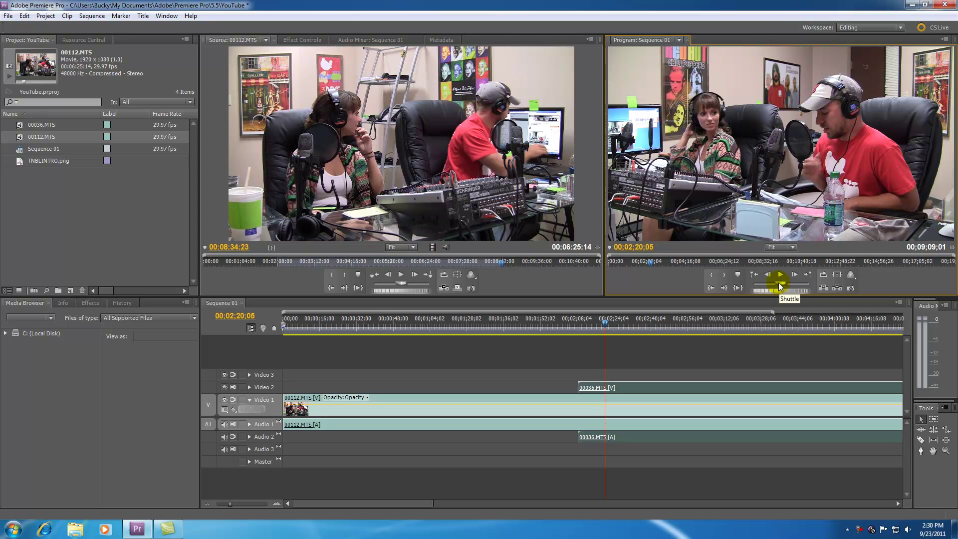
pyautogui.click(593, 325)
pyautogui.moveTo(594, 326); pyautogui.dragTo(605, 328)
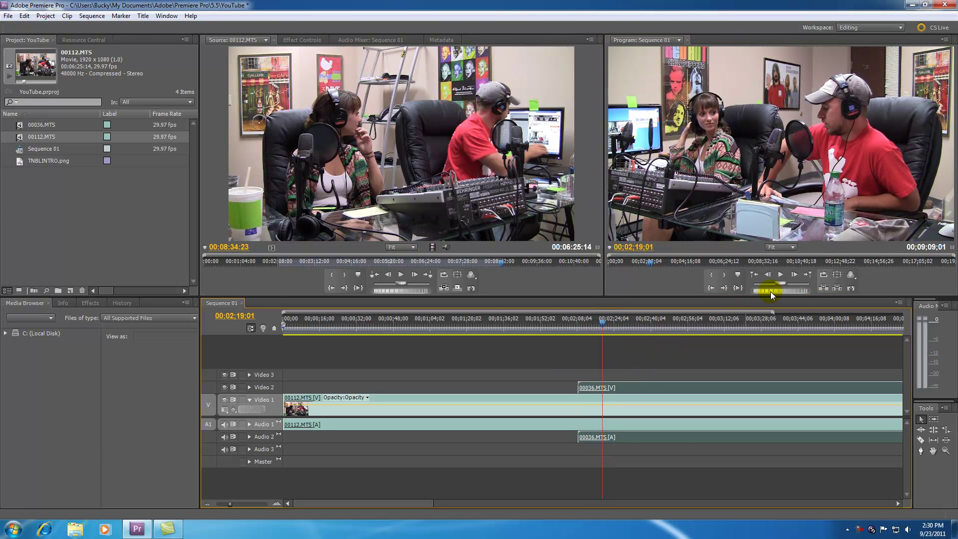
pyautogui.moveTo(770, 291); pyautogui.dragTo(800, 292)
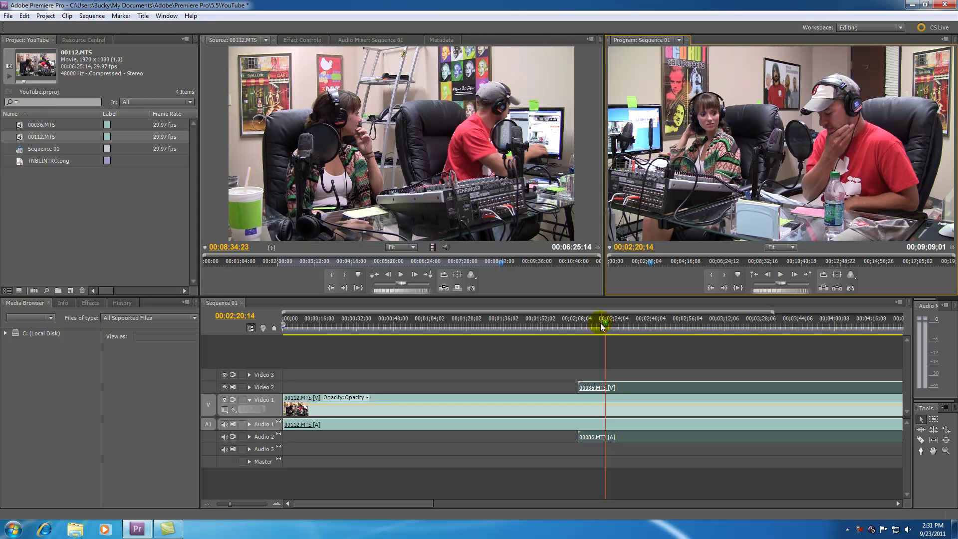
# Step: Turn on loop playback, then play and stop the sequence
pyautogui.click(824, 277)
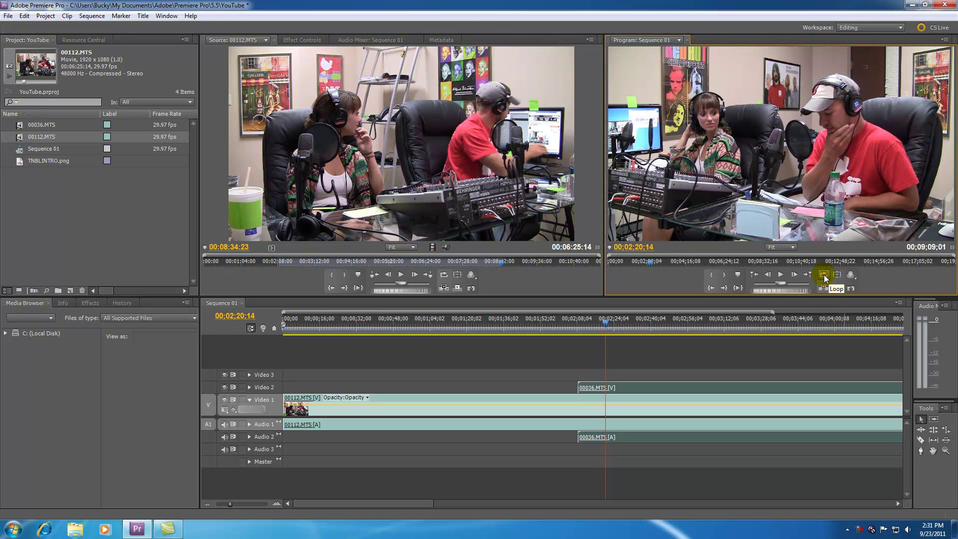
pyautogui.click(780, 275)
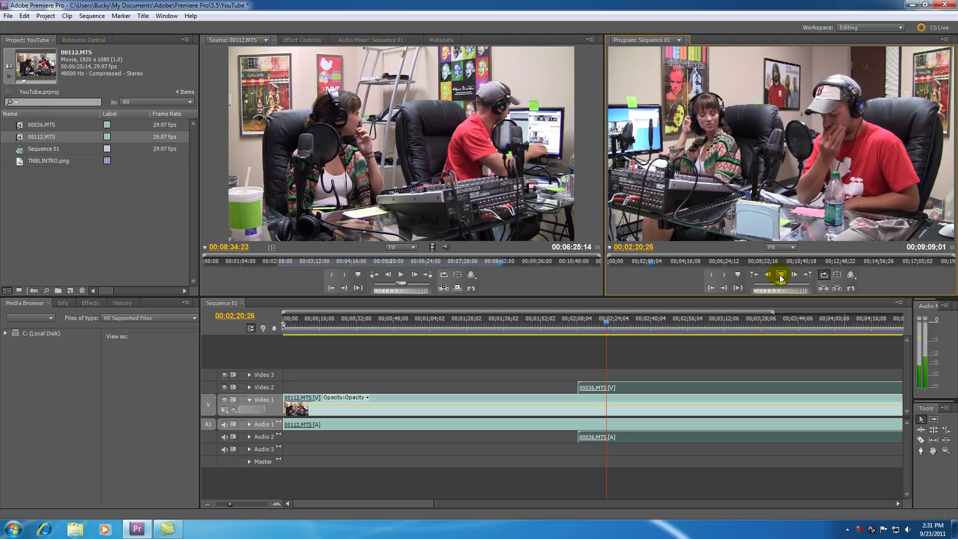
pyautogui.click(781, 275)
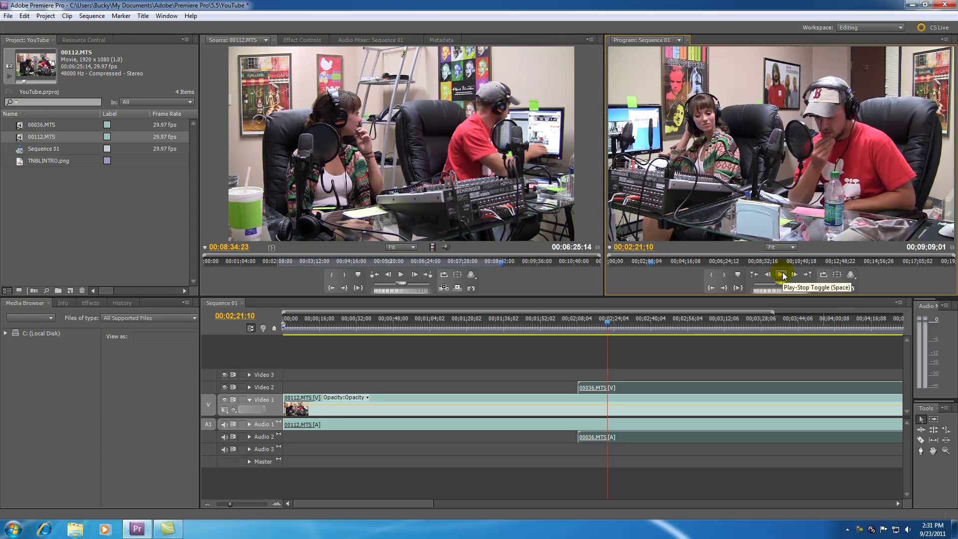
# Step: Zoom the timeline out to the whole sequence and play from 00:09:08:02
pyautogui.moveTo(233, 505); pyautogui.dragTo(223, 504)
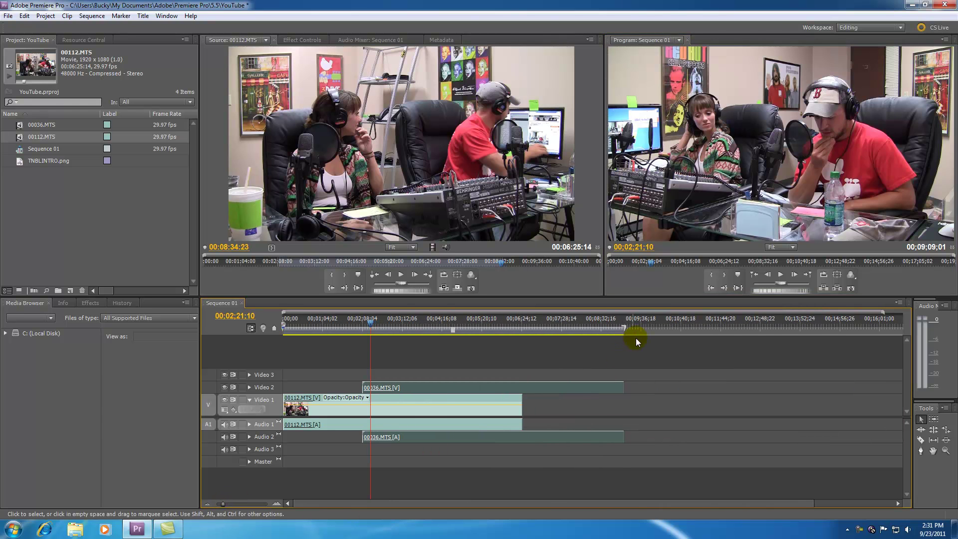
pyautogui.moveTo(629, 329); pyautogui.dragTo(624, 323)
pyautogui.press('space')
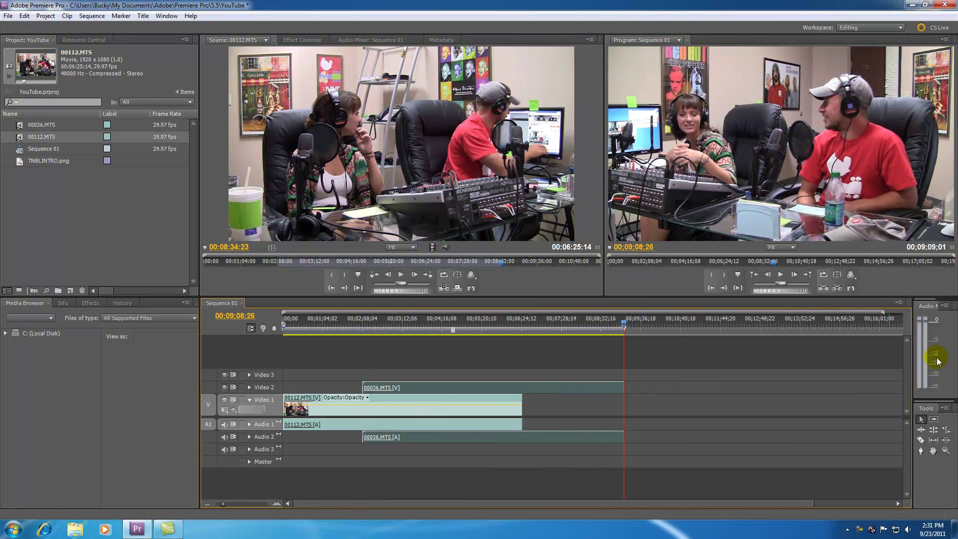
pyautogui.click(837, 274)
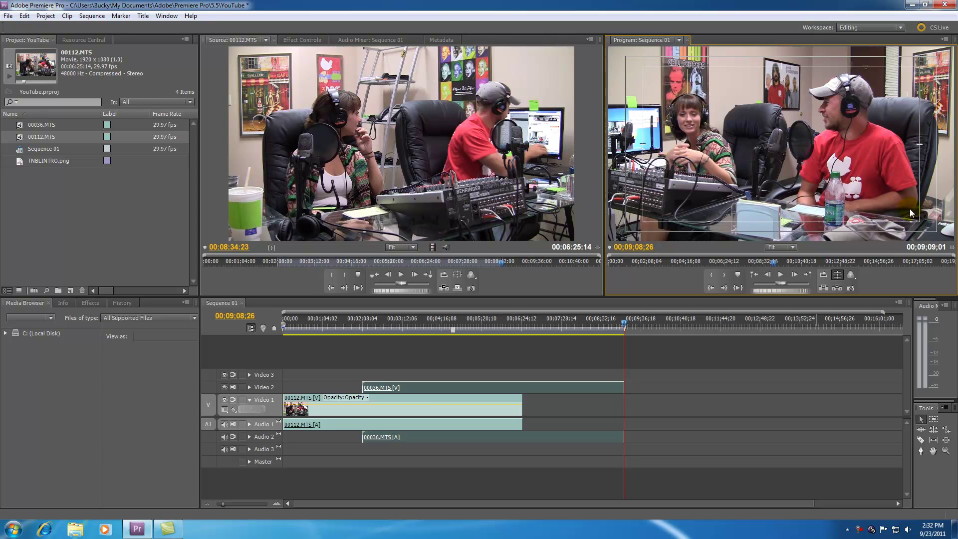
pyautogui.click(838, 275)
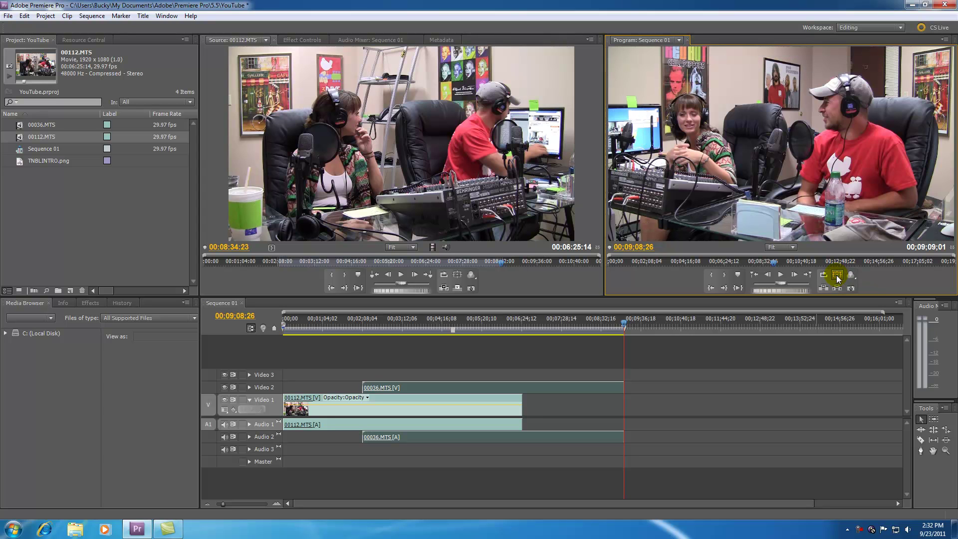
pyautogui.click(834, 275)
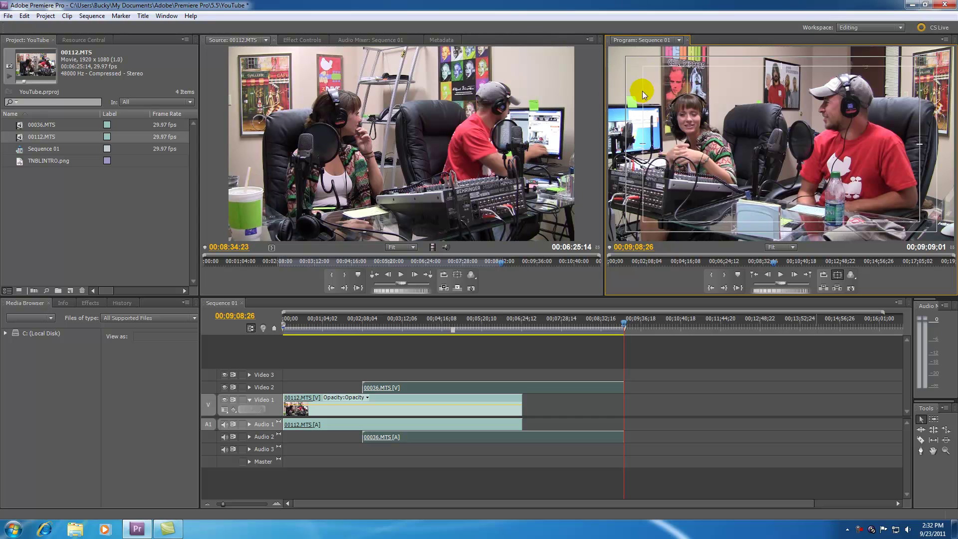
pyautogui.click(838, 275)
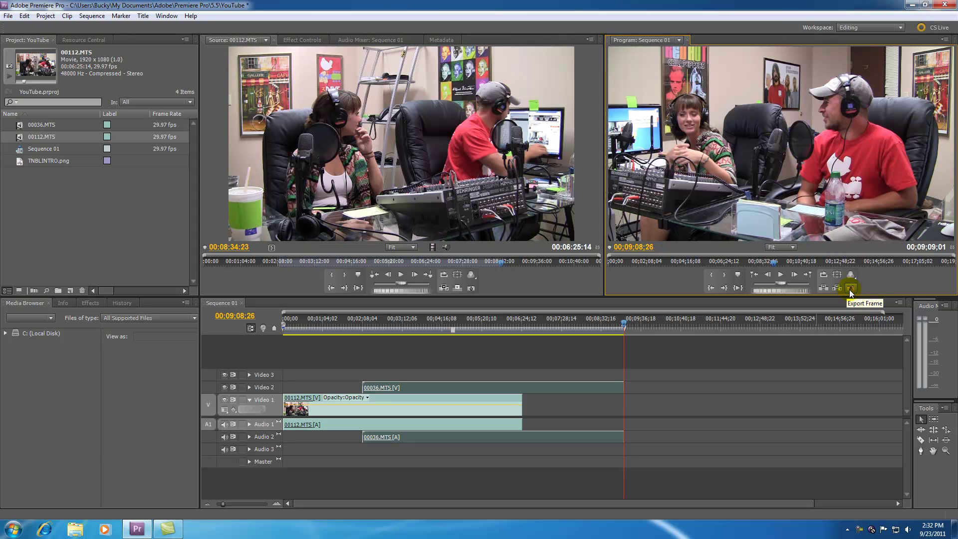
# Step: Start exporting the current frame as a still image
pyautogui.click(851, 288)
# Step: Move the playhead back to 00:08:02:05, where only 00036.MTS plays
pyautogui.moveTo(619, 325); pyautogui.dragTo(581, 325)
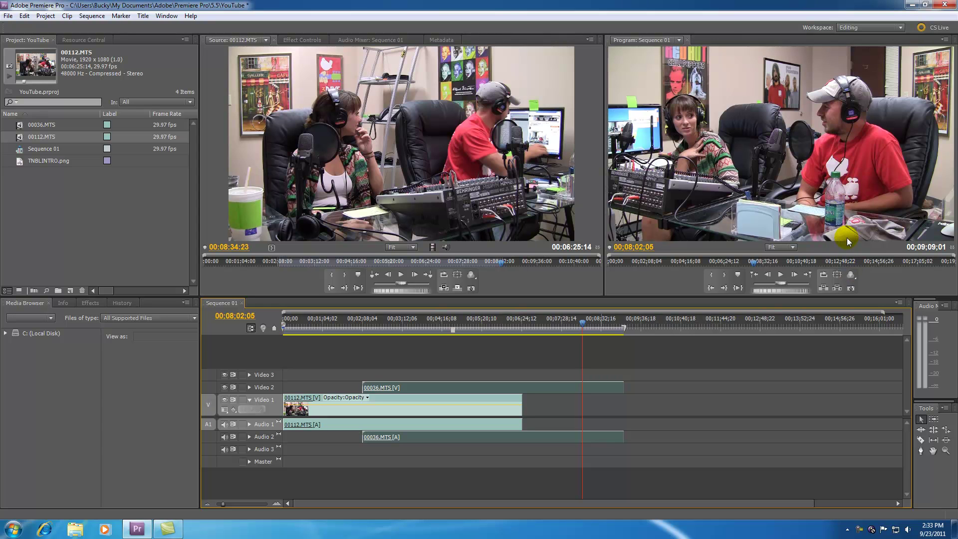
pyautogui.click(850, 289)
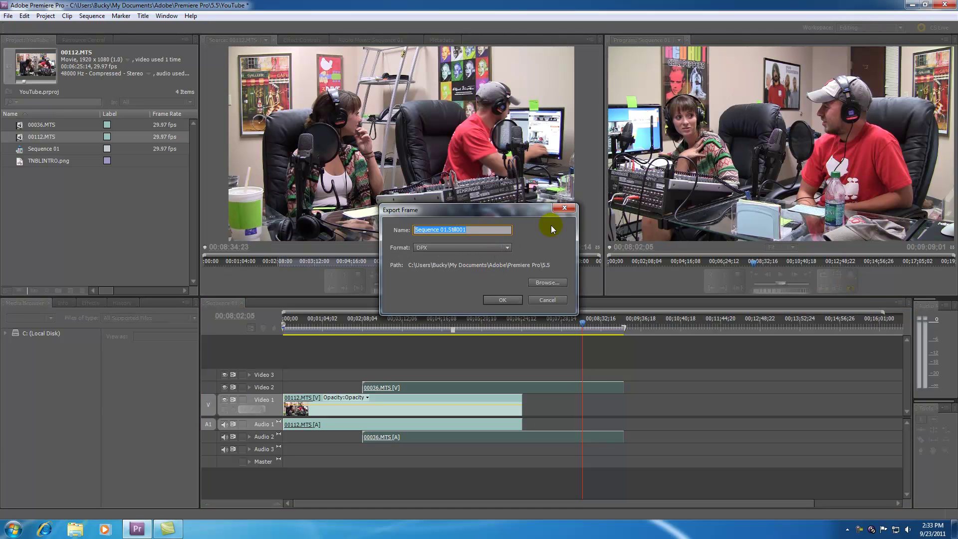
pyautogui.click(563, 209)
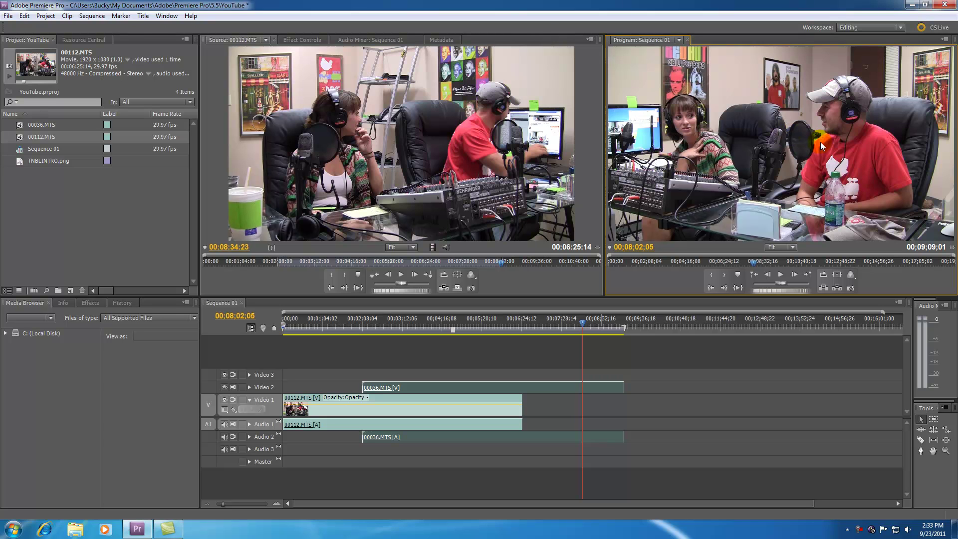
pyautogui.click(850, 288)
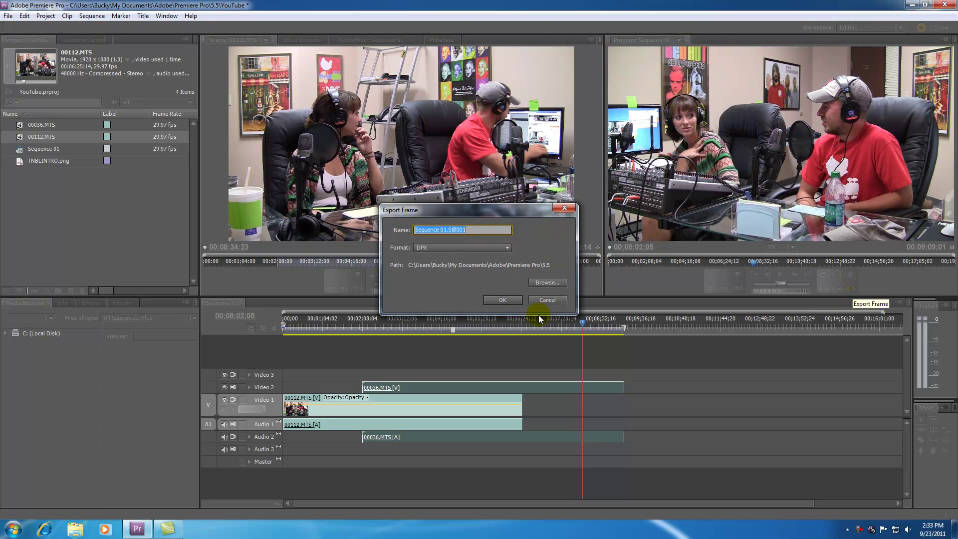
pyautogui.click(507, 248)
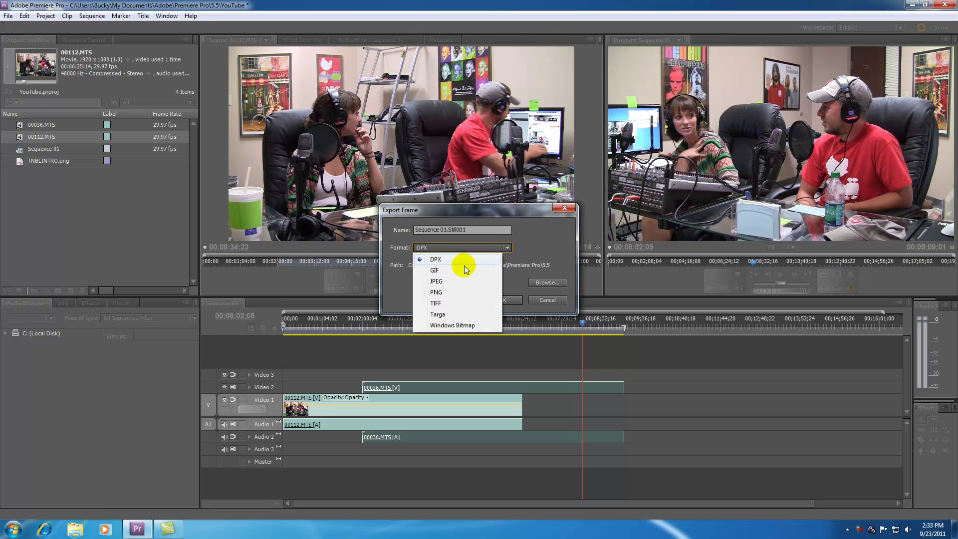
pyautogui.click(437, 280)
pyautogui.click(506, 248)
pyautogui.click(436, 281)
pyautogui.click(564, 208)
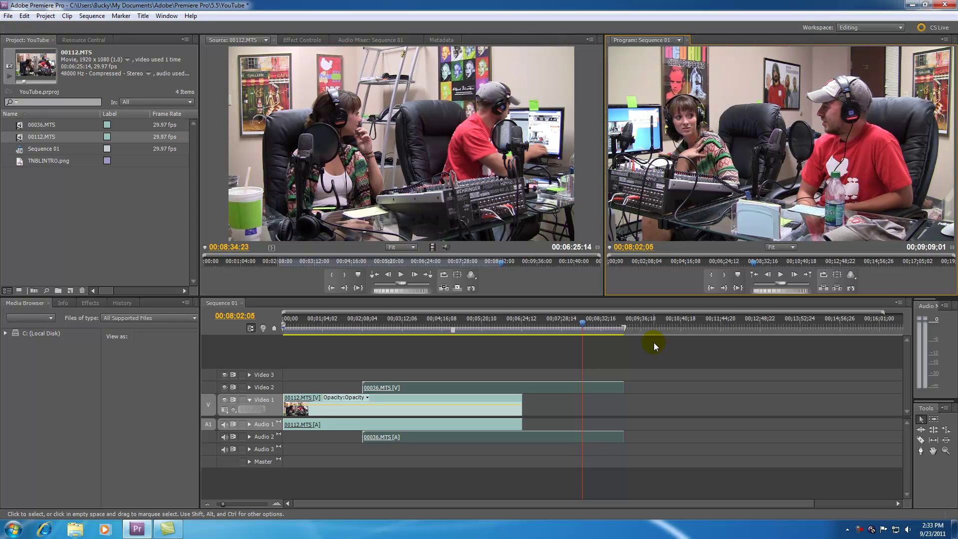
pyautogui.rightClick(860, 530)
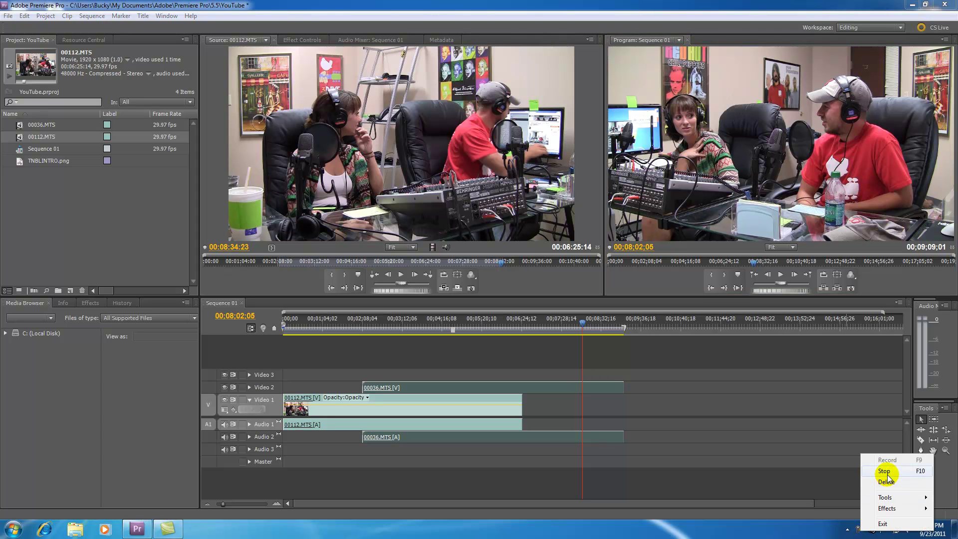